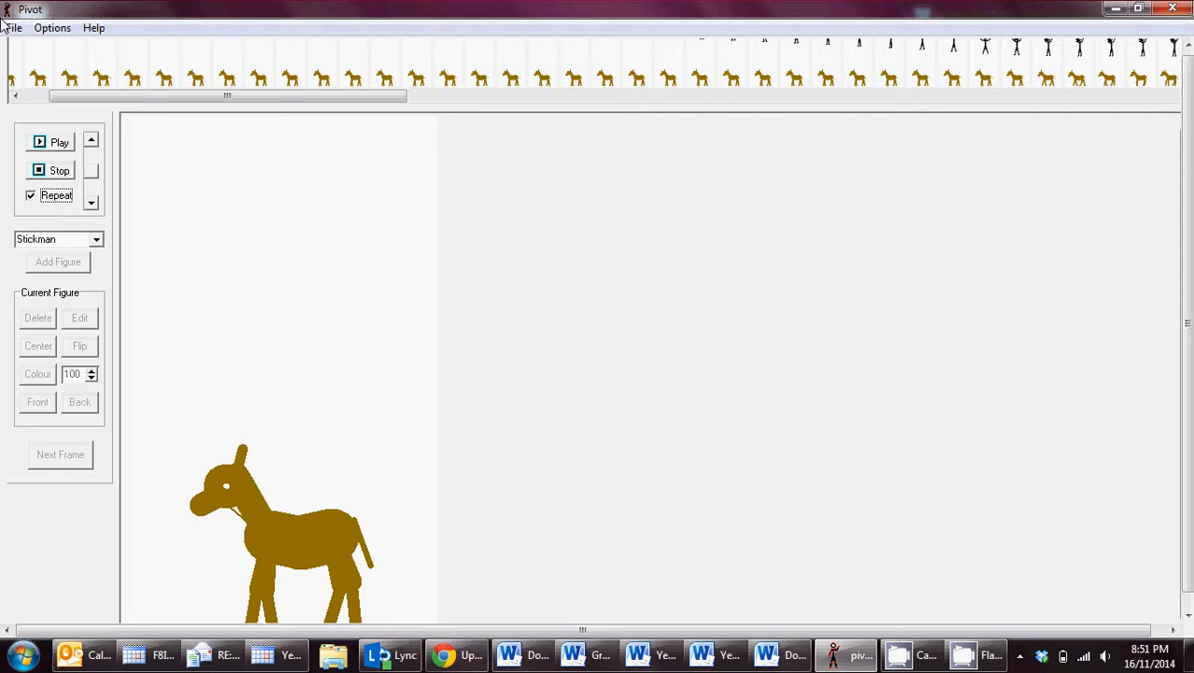
Start saving the animation to Documents with Pivot File (*.piv) as the file type.
click(13, 27)
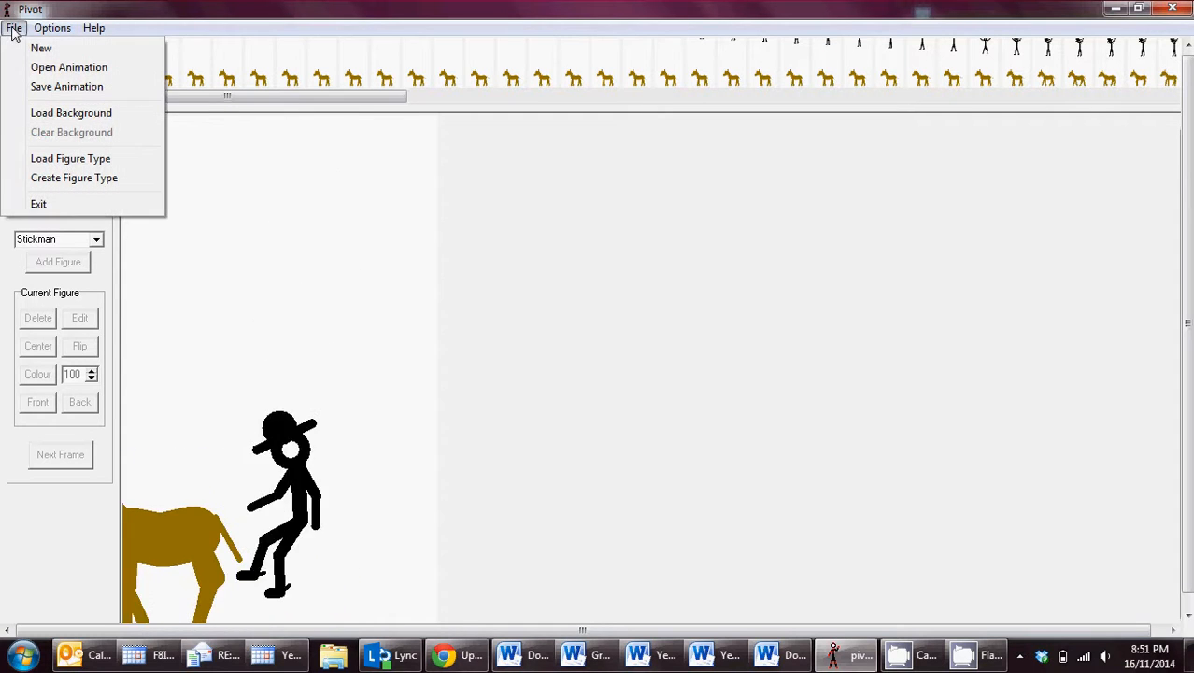
click(65, 90)
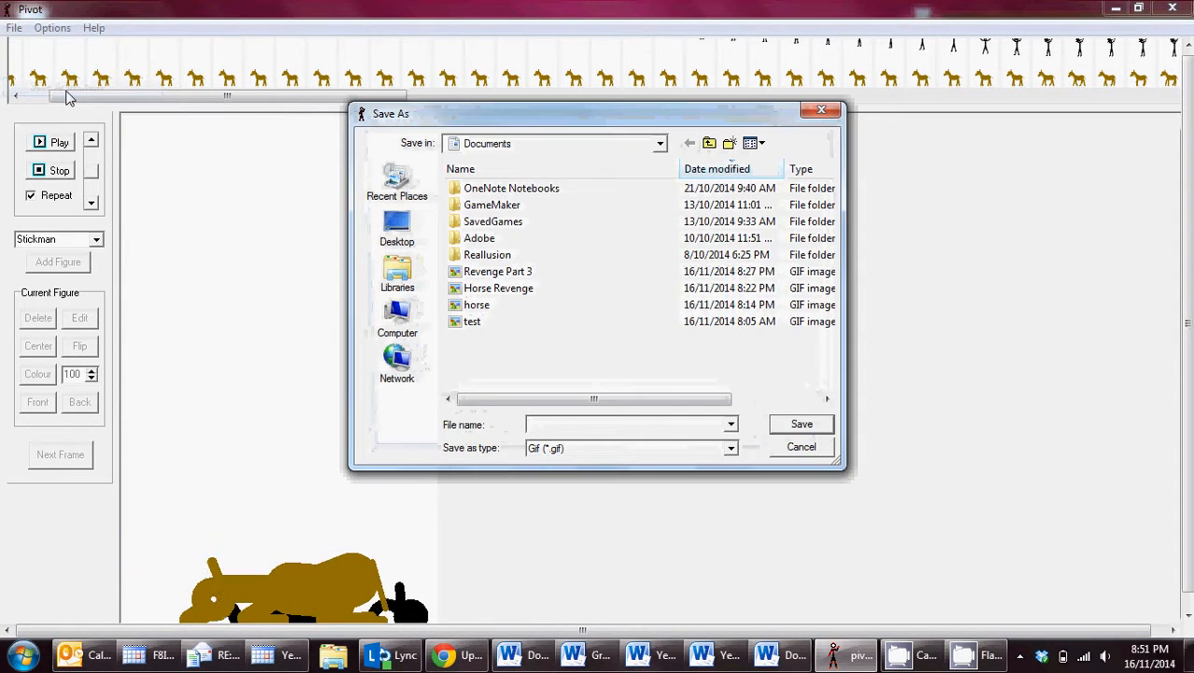
click(645, 458)
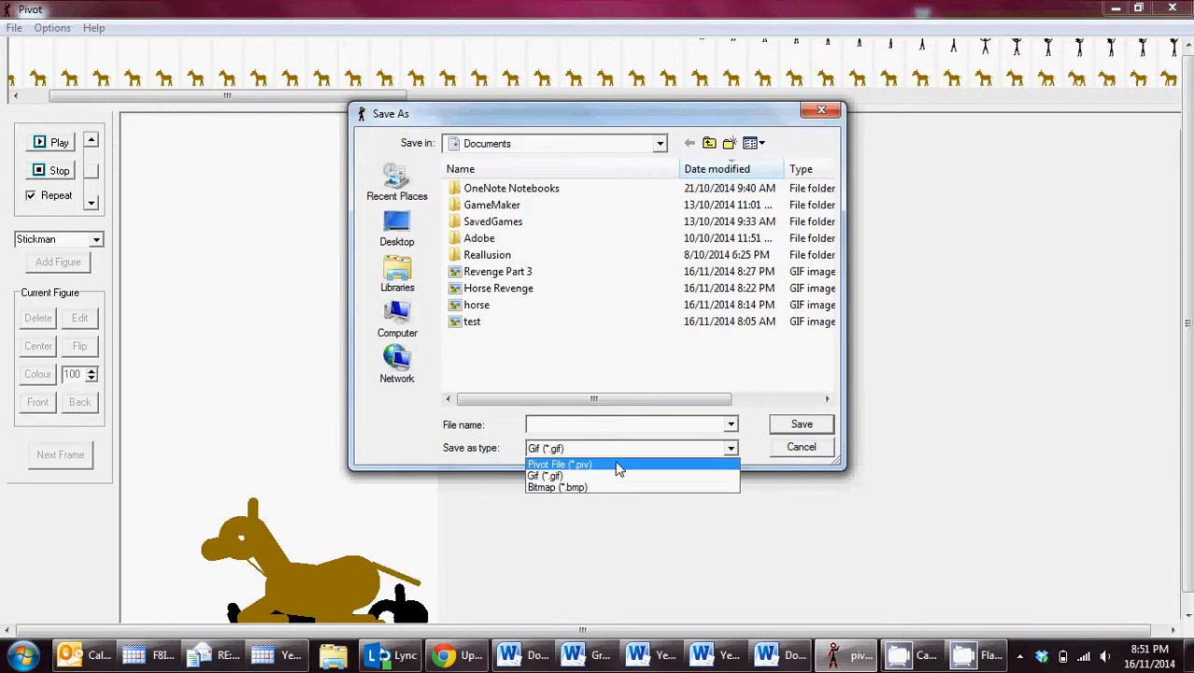
click(613, 462)
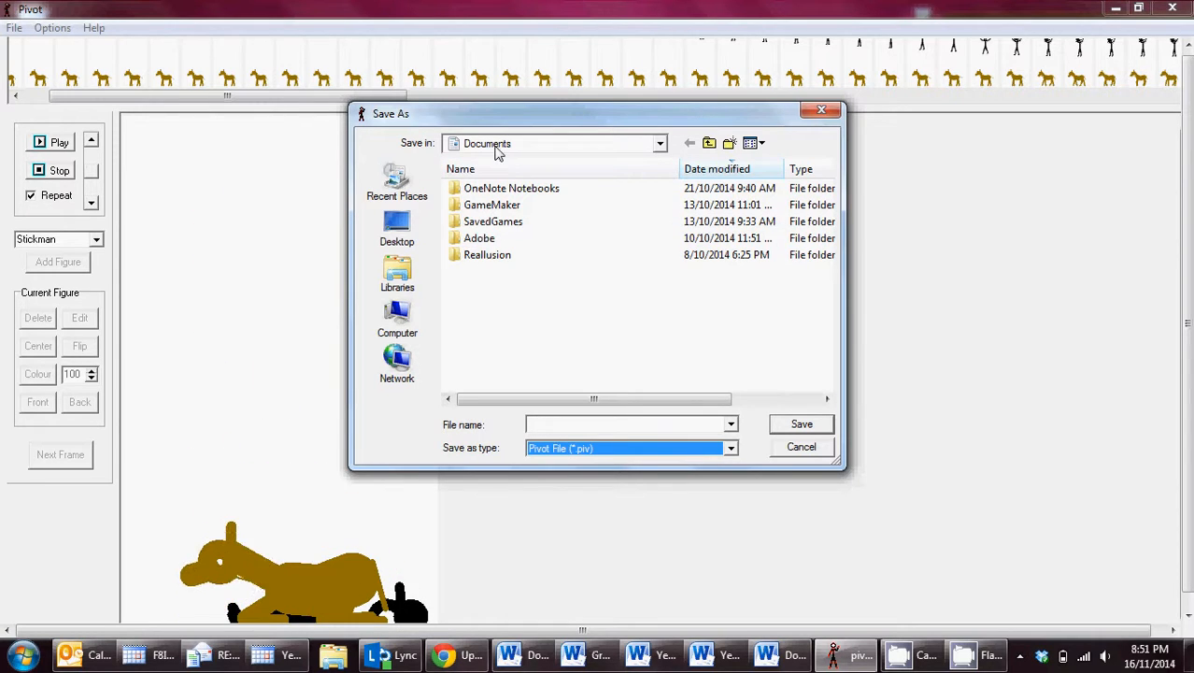
Name the animation file Revenge Part 4.
click(553, 424)
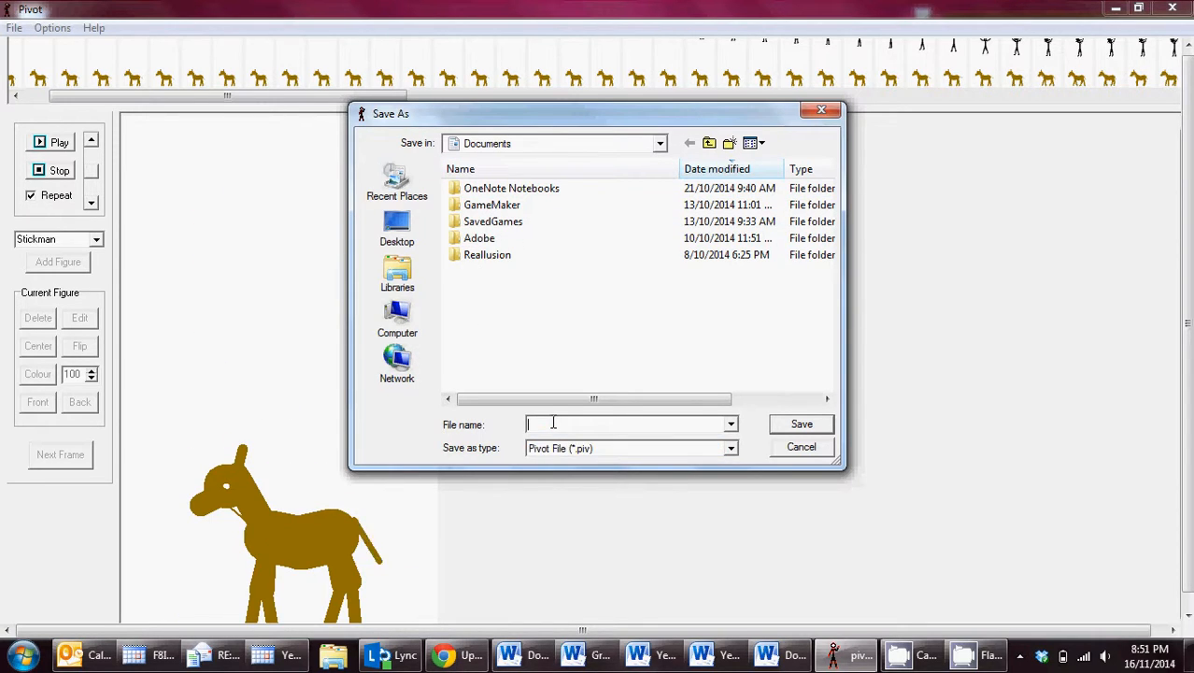
text(reven)
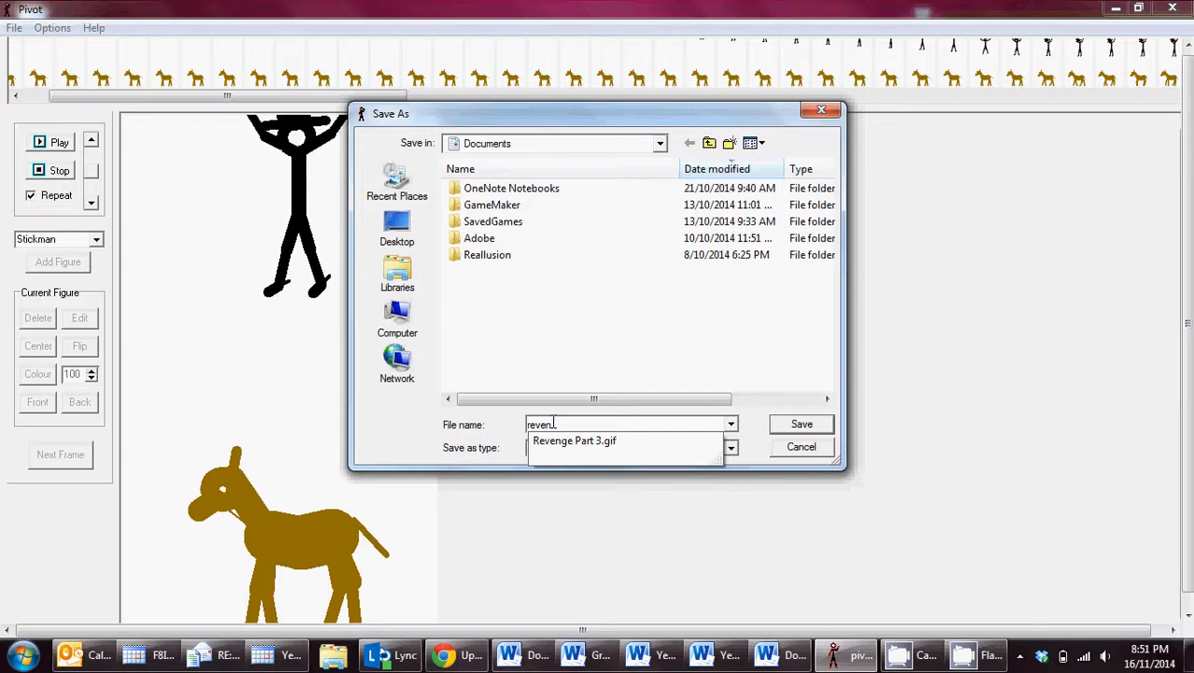
key(Down)
key(BackSpace)
key(BackSpace)
key(BackSpace)
key(BackSpace)
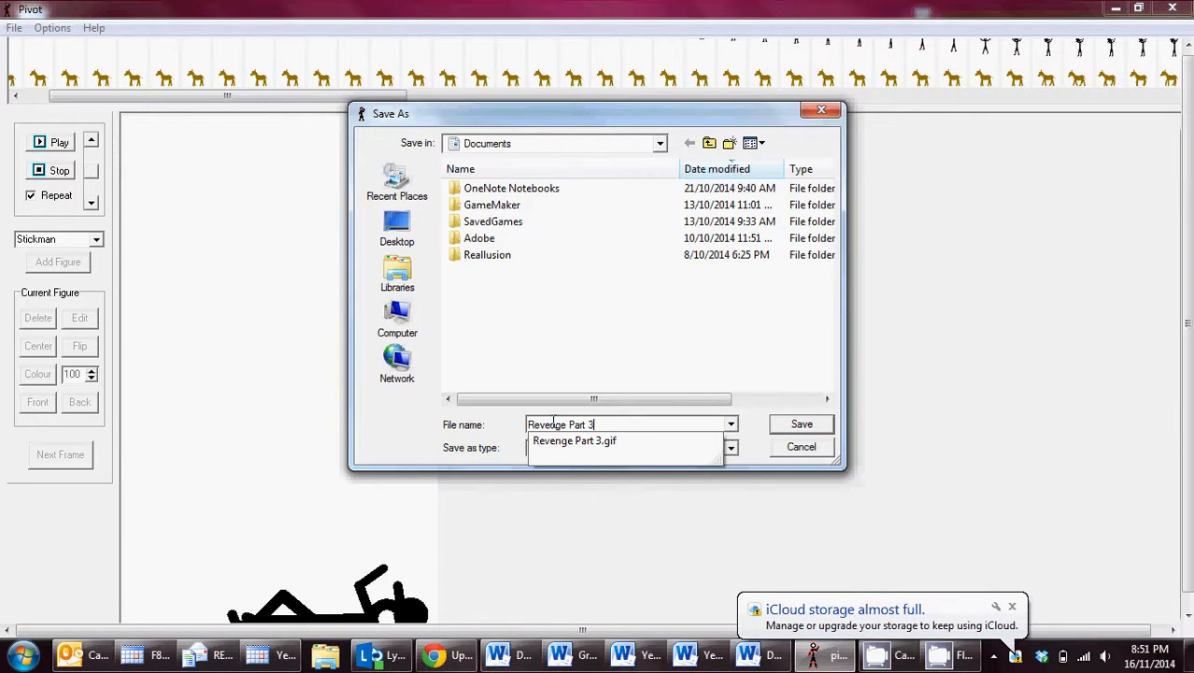
key(BackSpace)
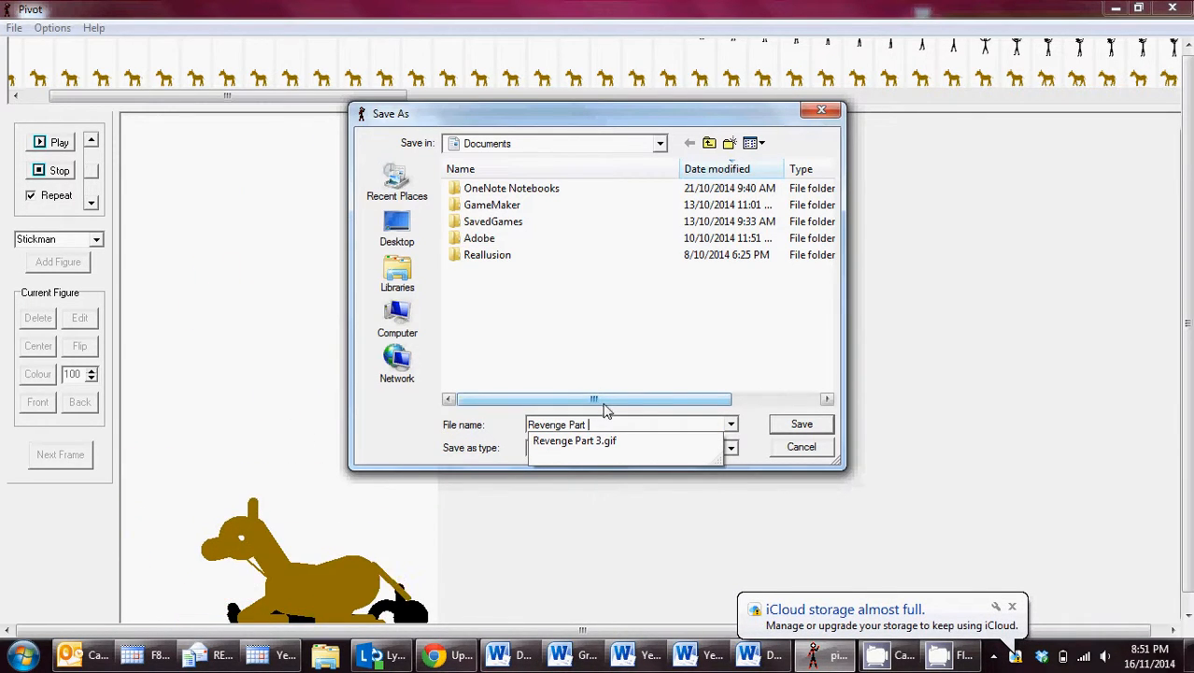
text(4)
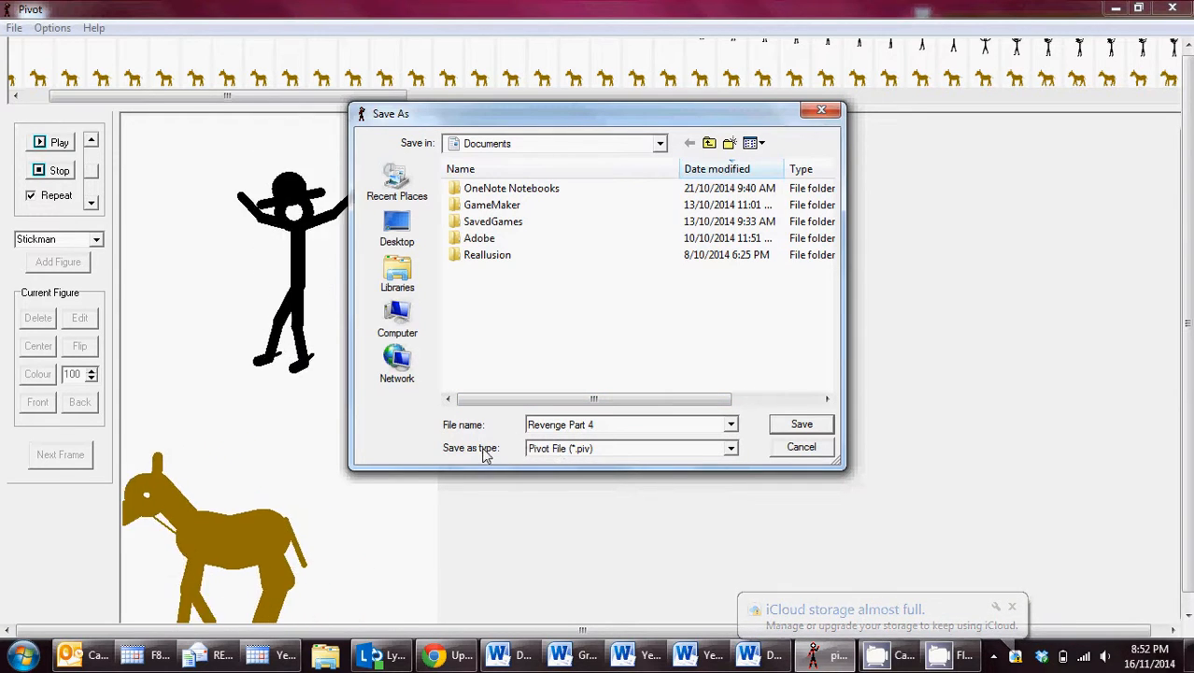
Change the file type to Gif (*.gif) and save the animation, accepting the default GIF options.
click(584, 451)
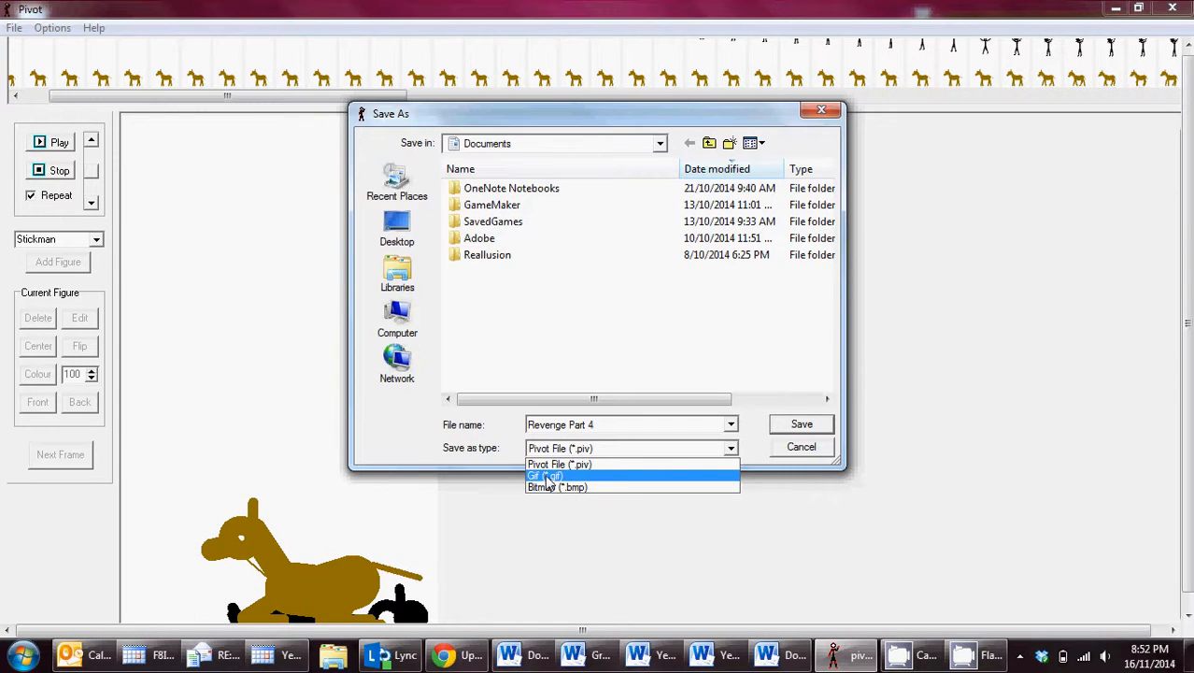
click(567, 475)
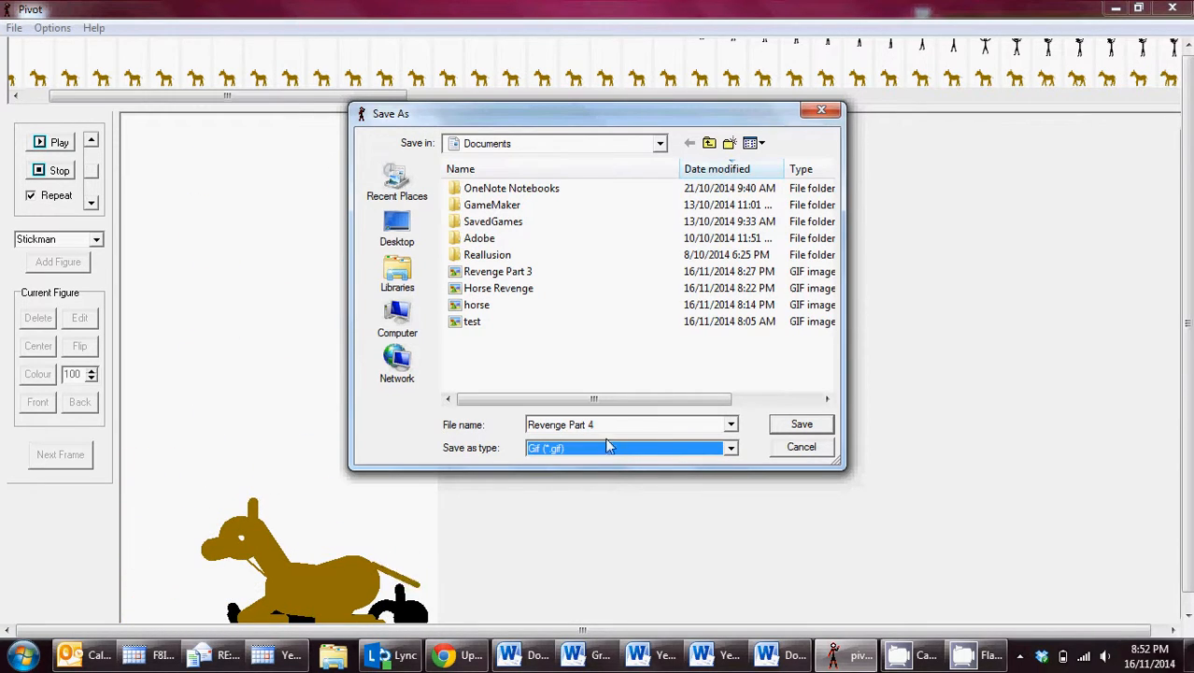
click(802, 426)
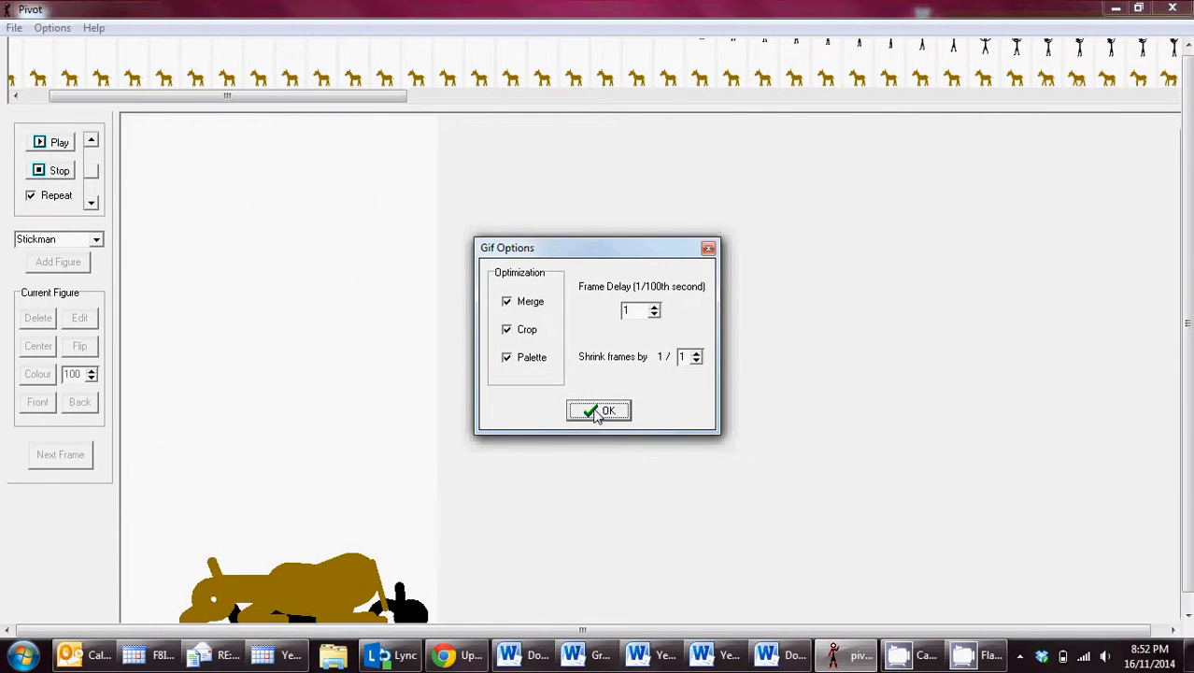
click(600, 411)
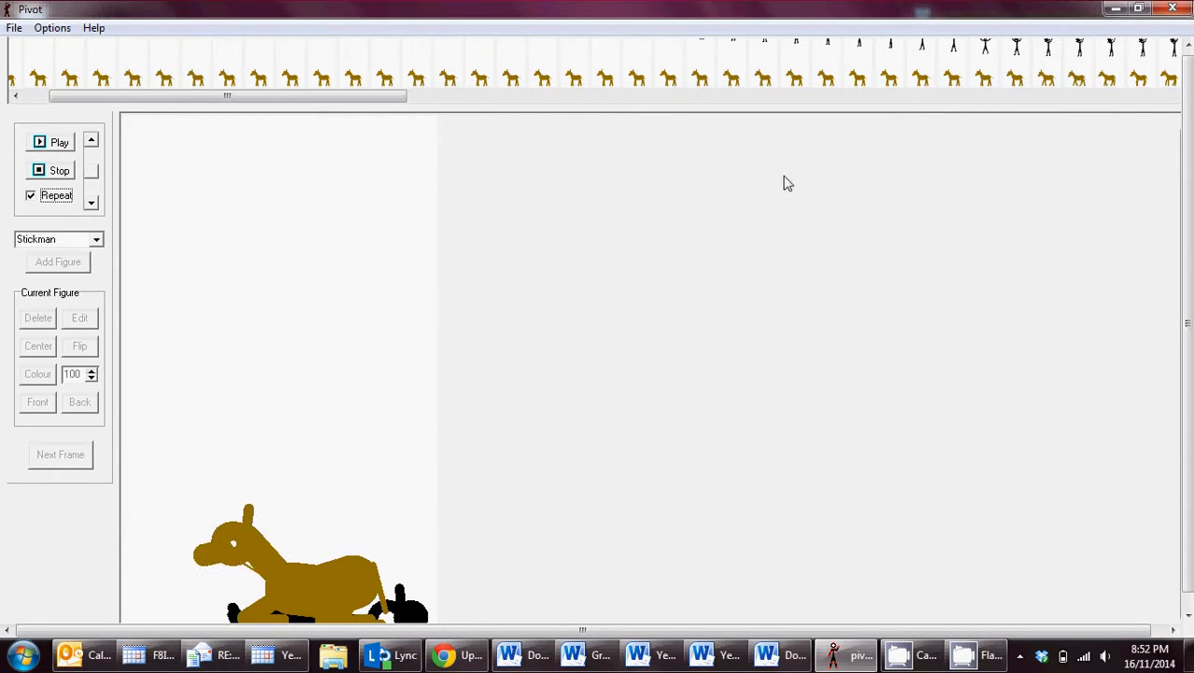
Minimize the open windows and launch Windows Movie Maker 2.6.
click(1115, 10)
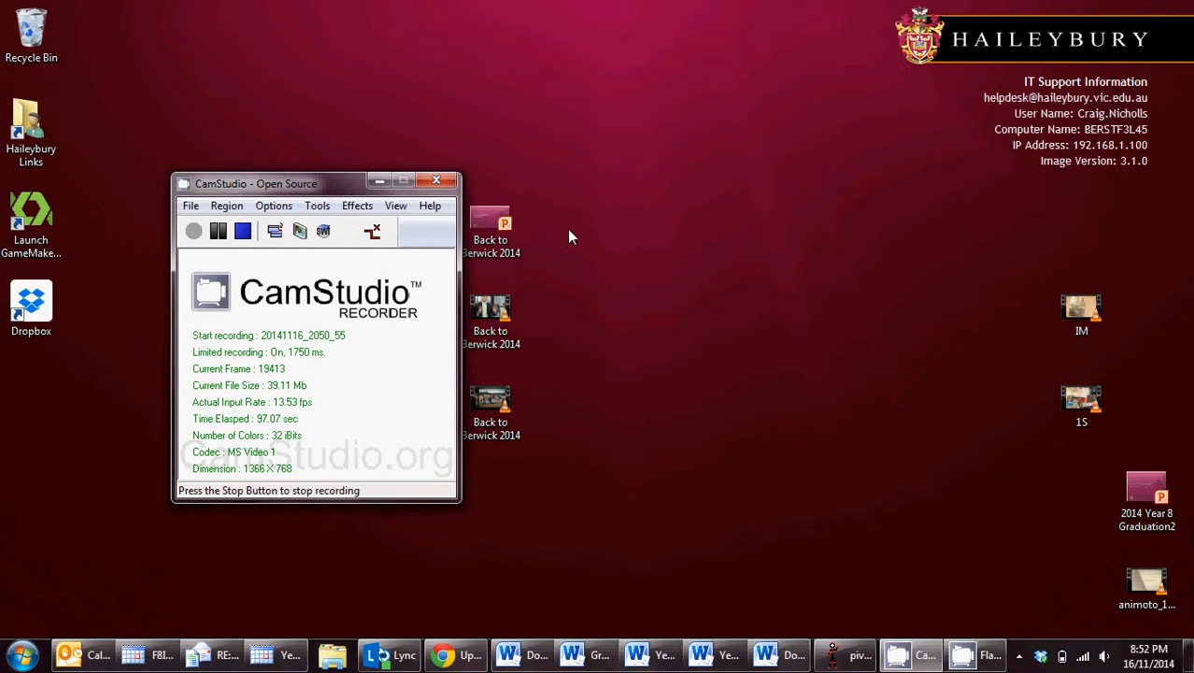
click(366, 182)
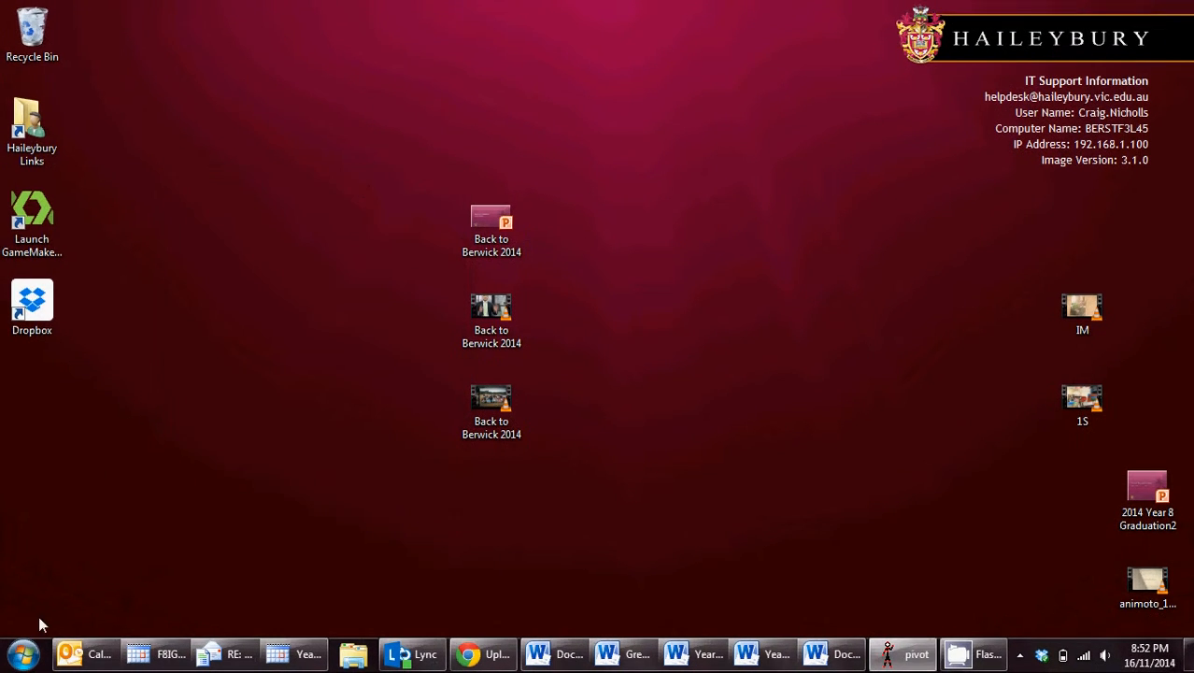
click(24, 657)
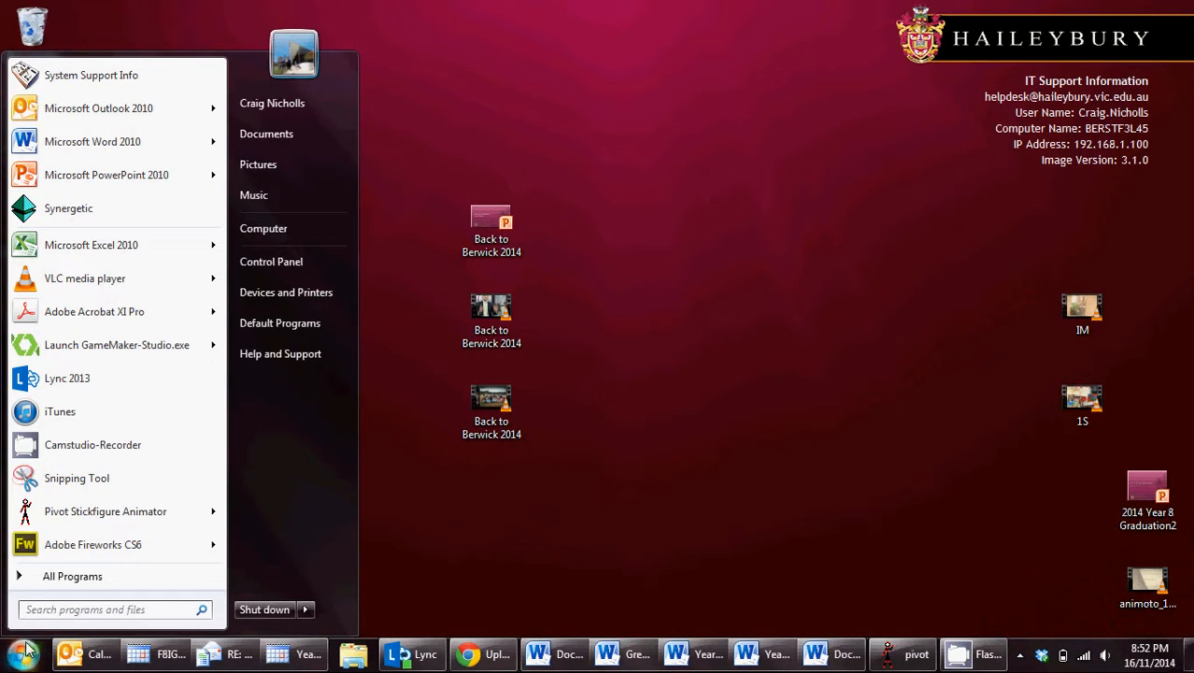
text(wind)
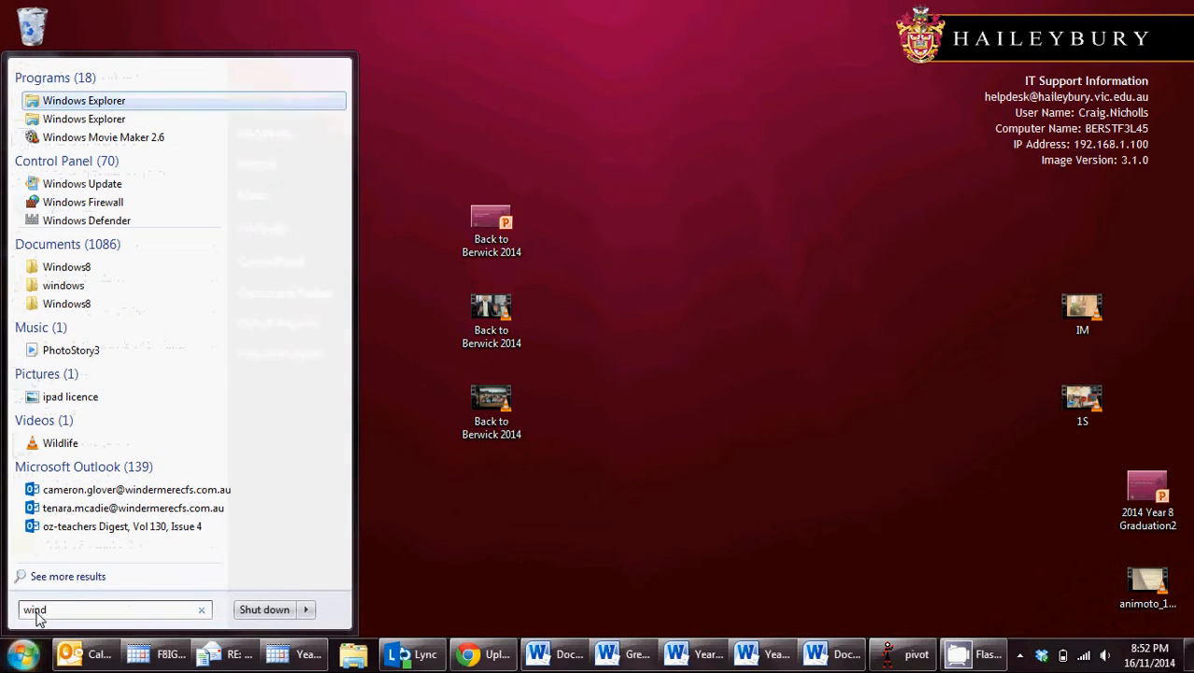
click(119, 142)
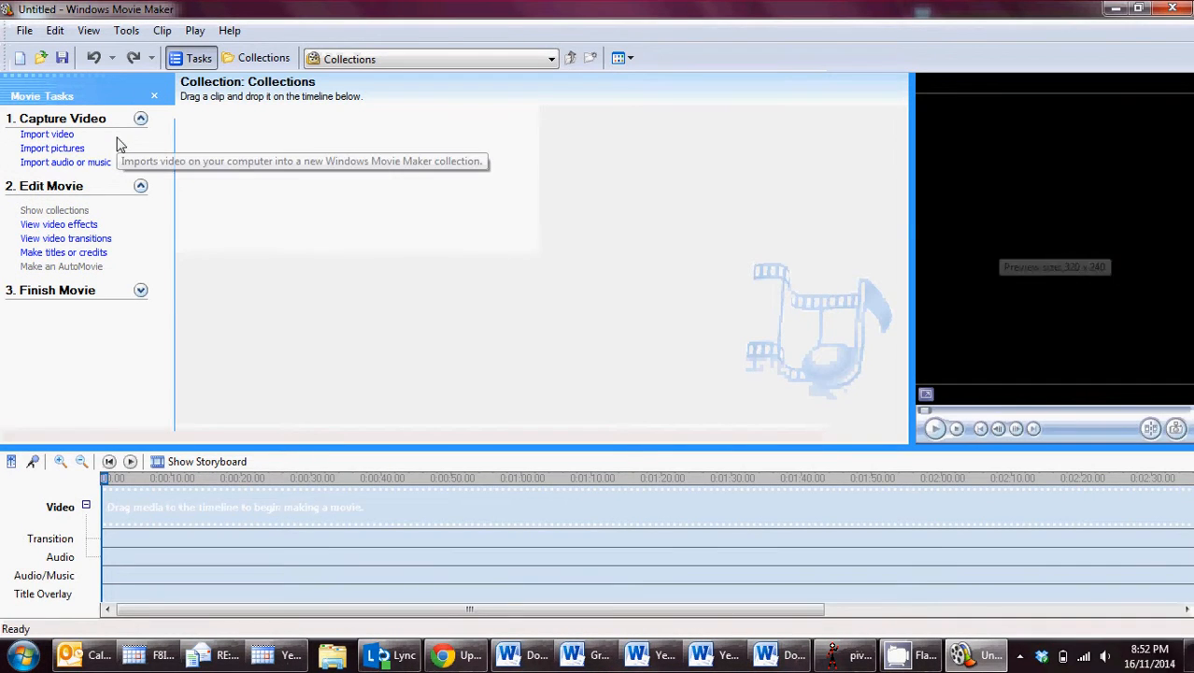
Import the Revenge Part 4 picture from My Documents and place it at the start of the timeline's video track.
click(58, 149)
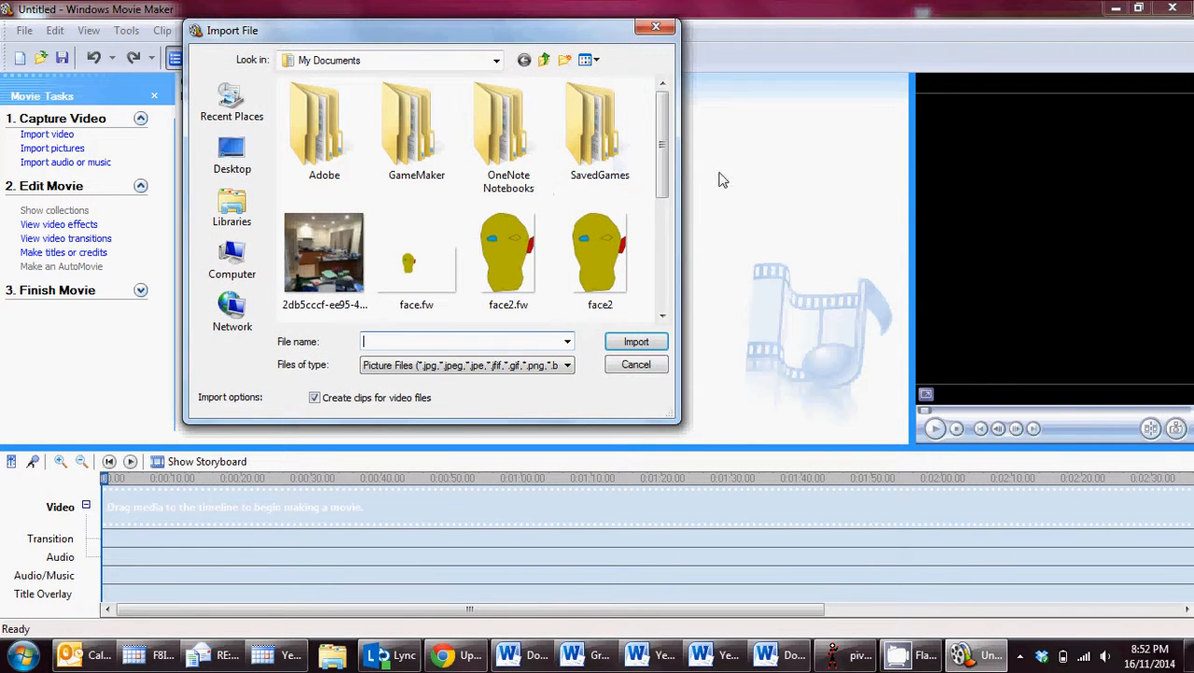
drag(664, 168, 666, 323)
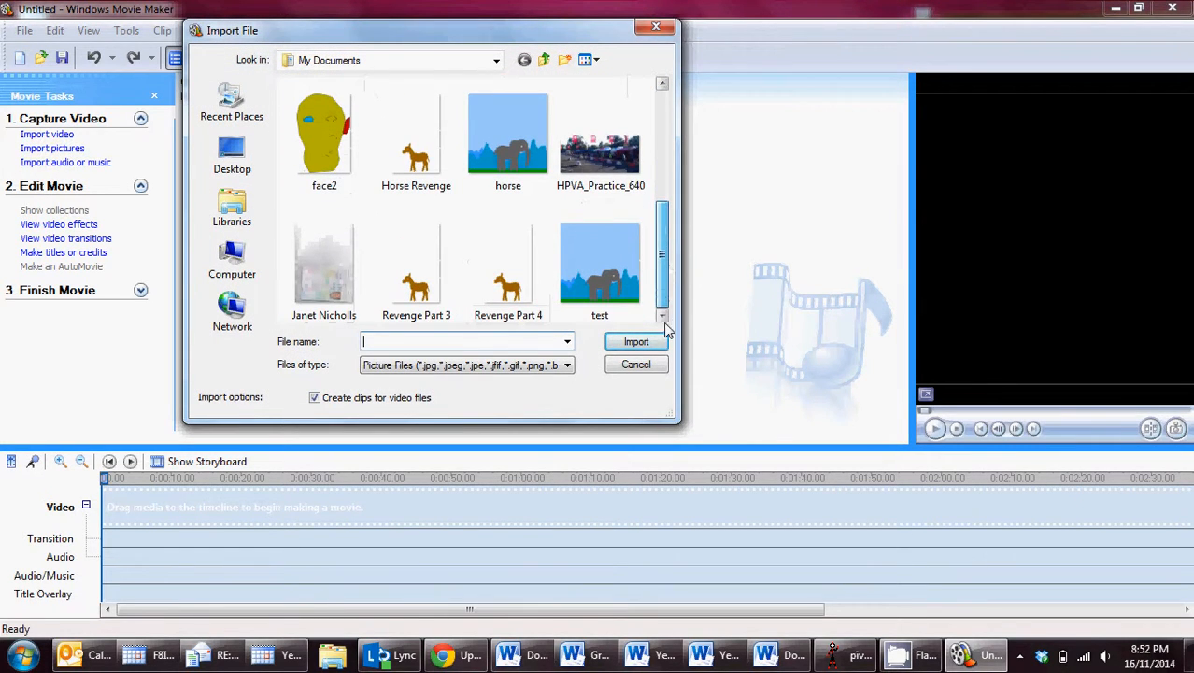
double_click(512, 273)
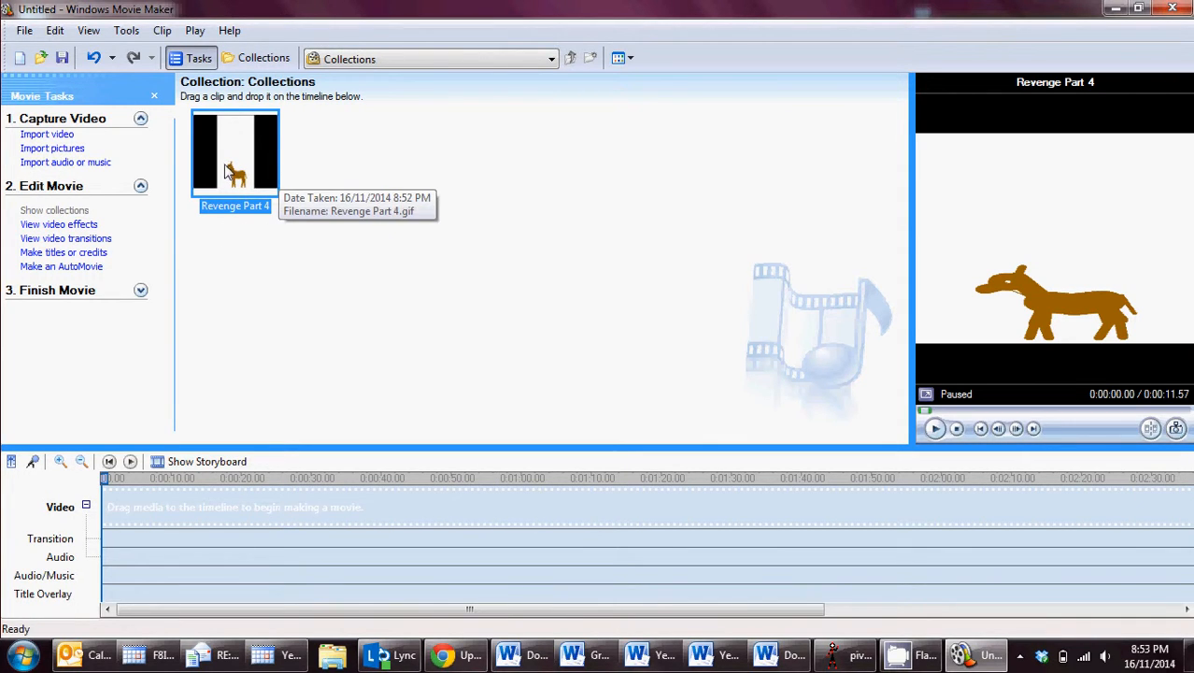
drag(226, 168, 134, 515)
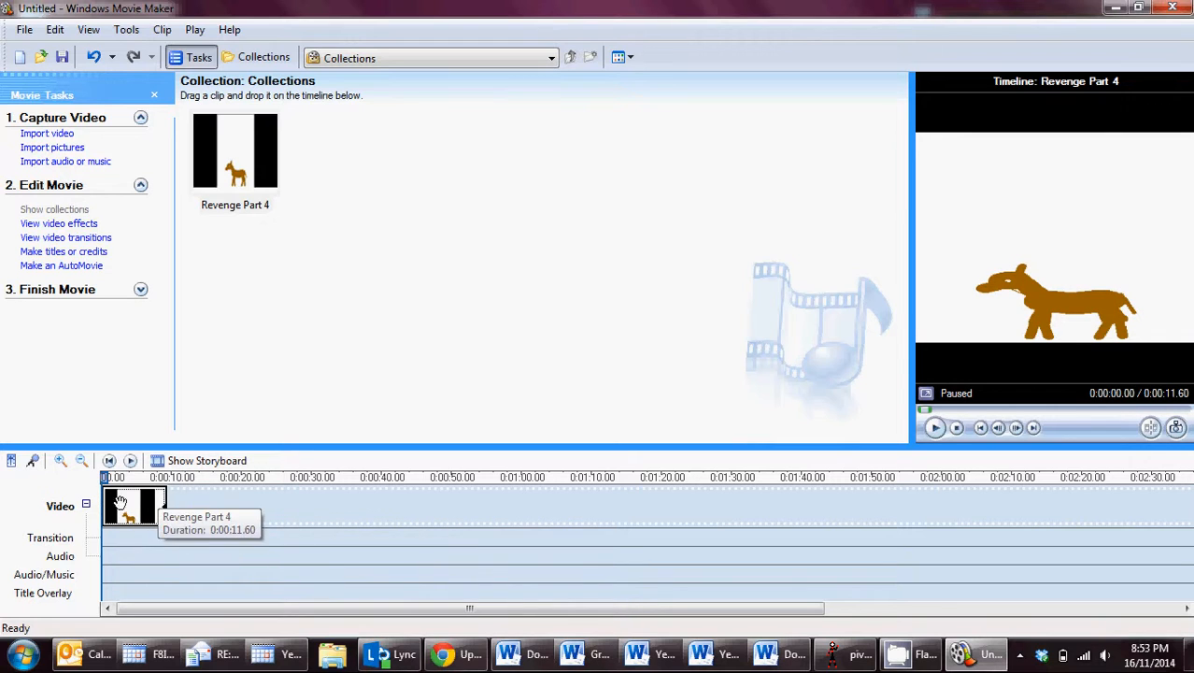
Try adding a second Revenge Part 4 clip in the storyboard view, and remove it before returning to the timeline.
click(207, 461)
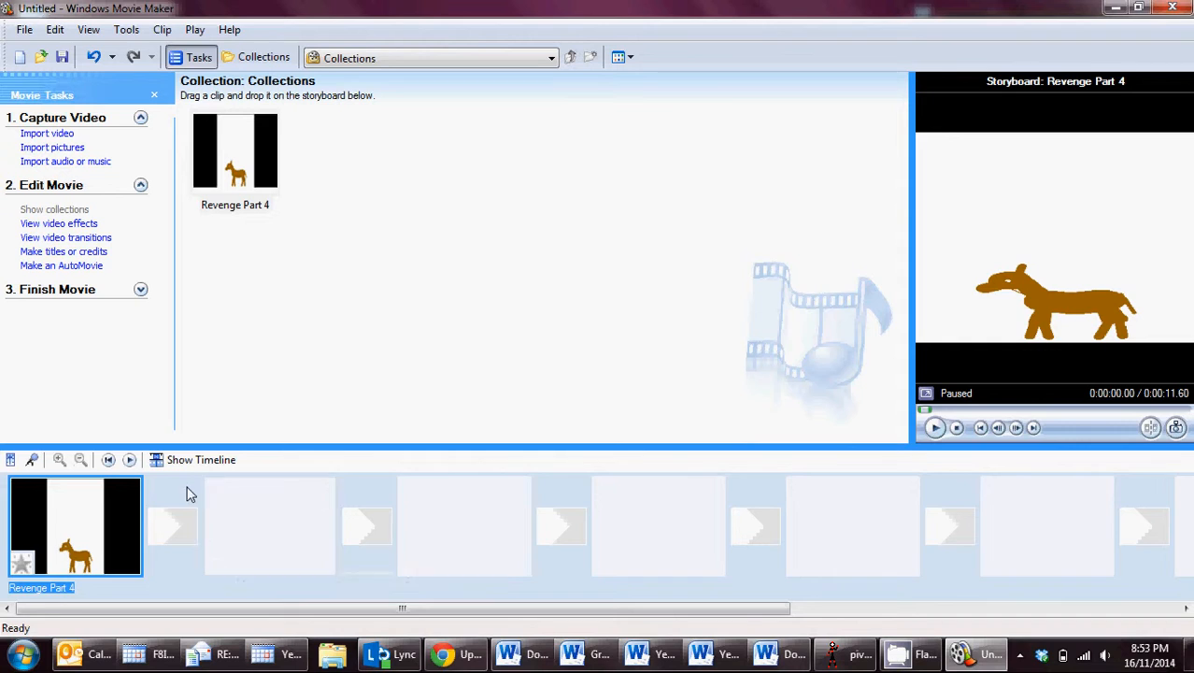
drag(235, 150, 285, 500)
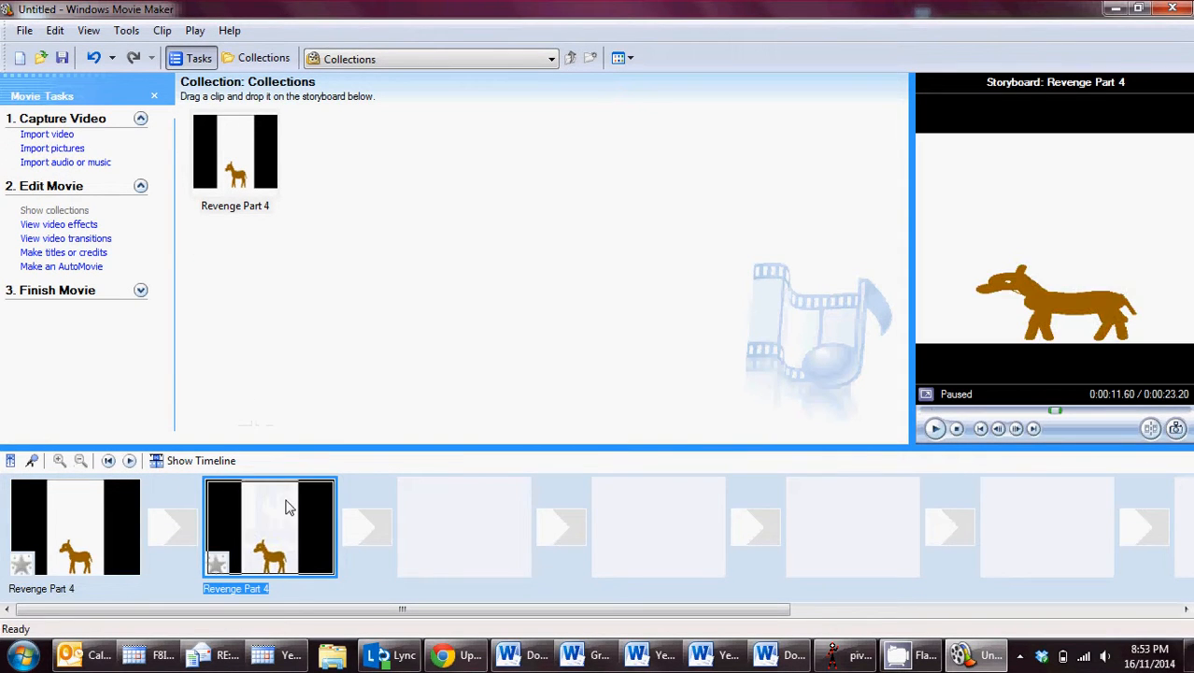
key(Delete)
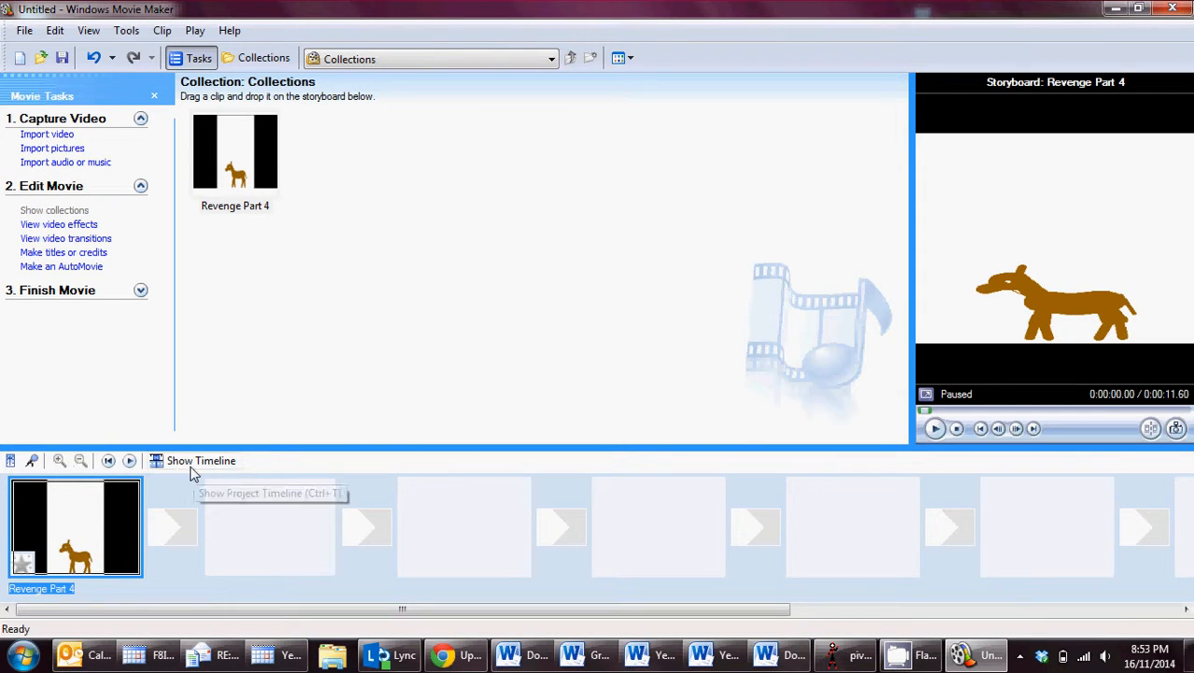
click(161, 462)
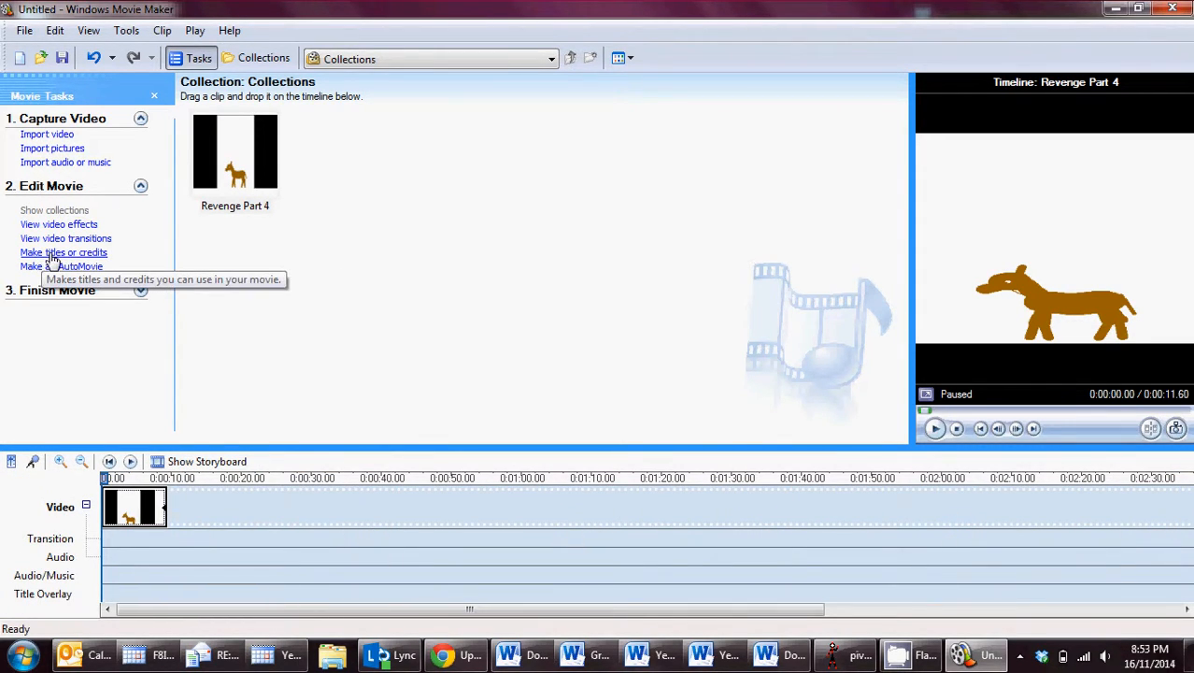
Start a title at the beginning of the movie with the text "Revenge".
click(53, 255)
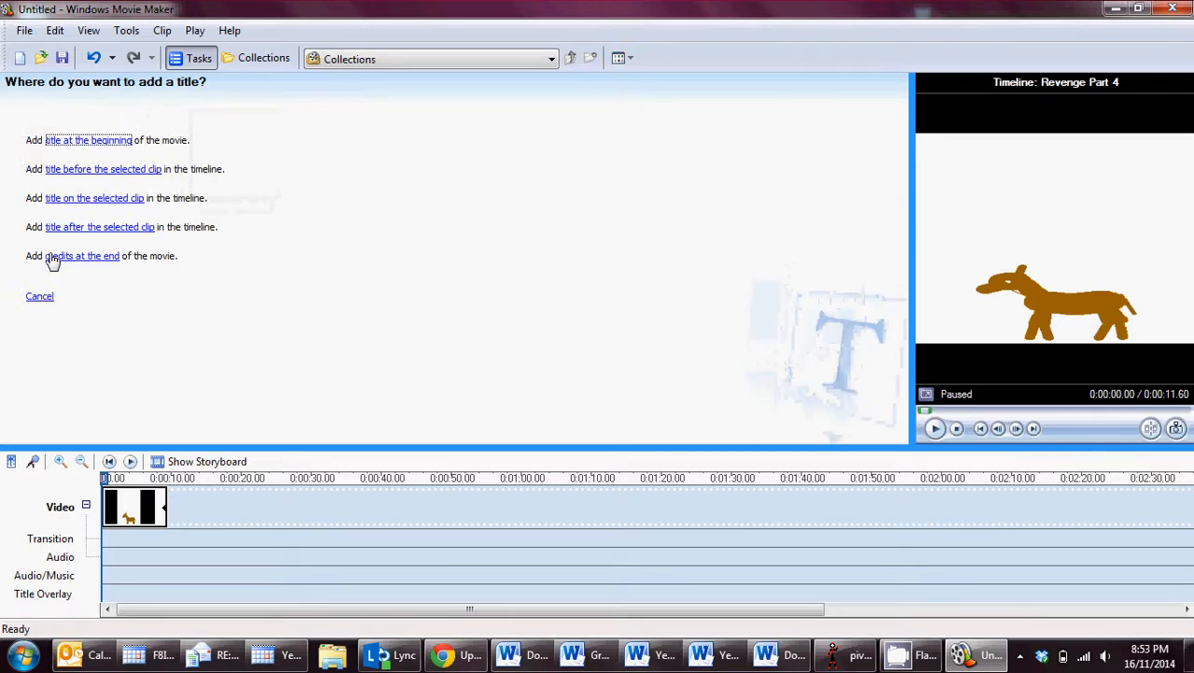
click(79, 149)
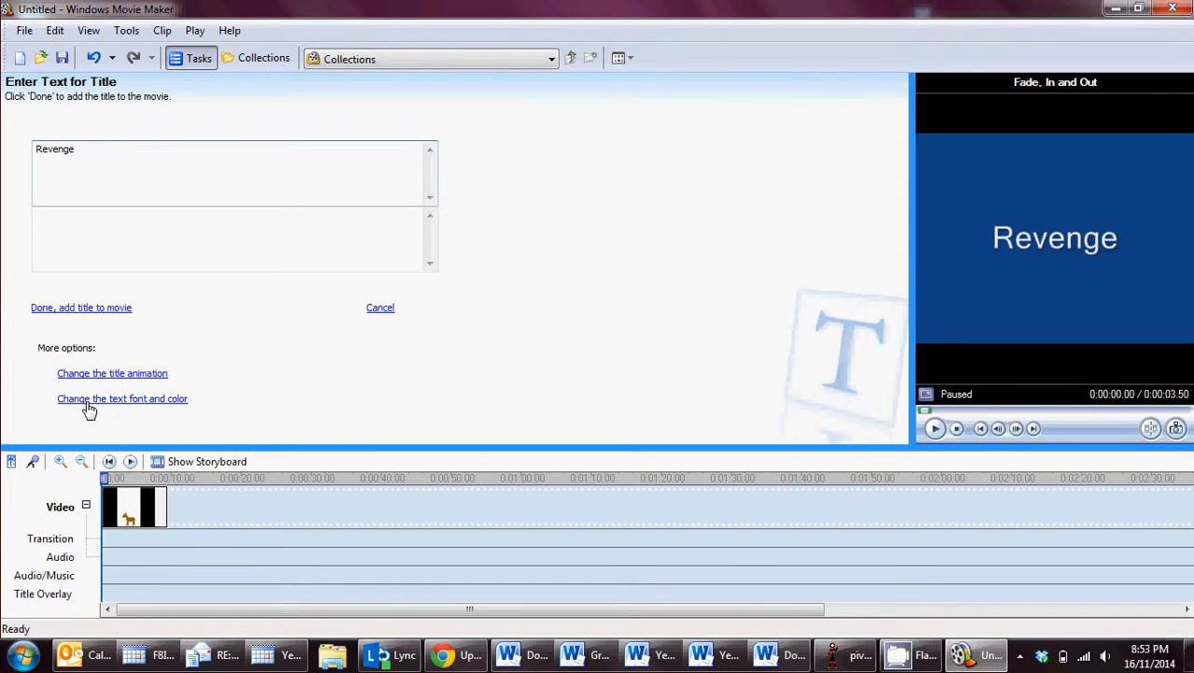
Set the title's text color to yellow and its background color to black.
click(125, 404)
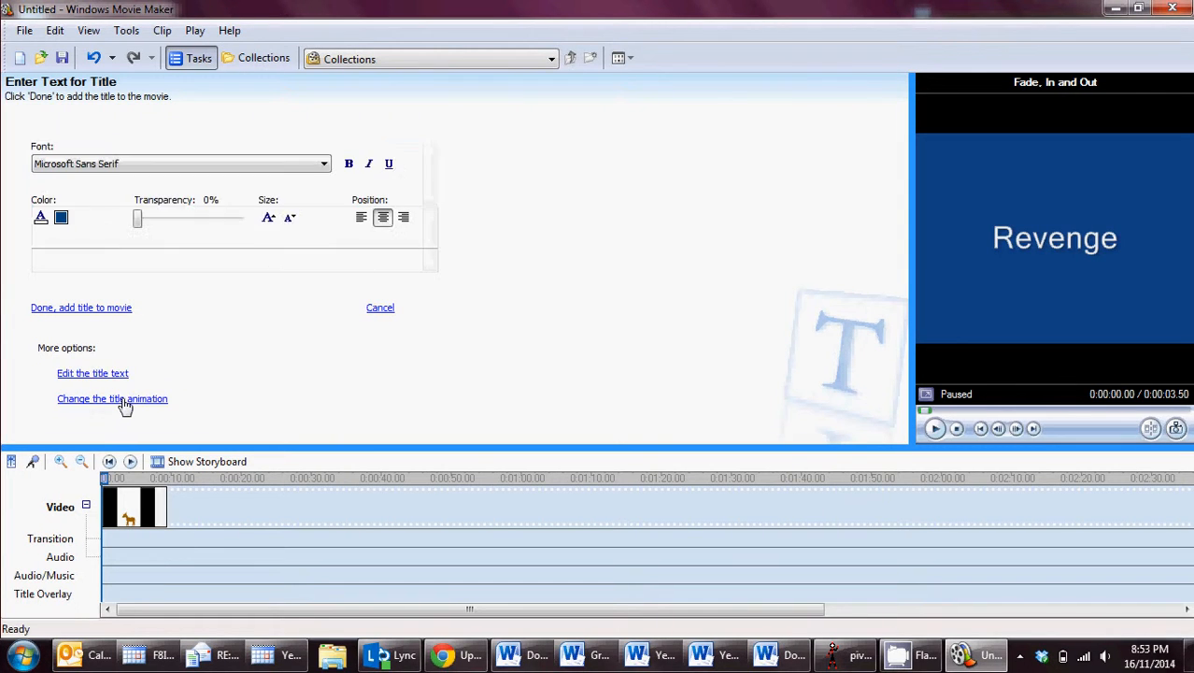
click(41, 222)
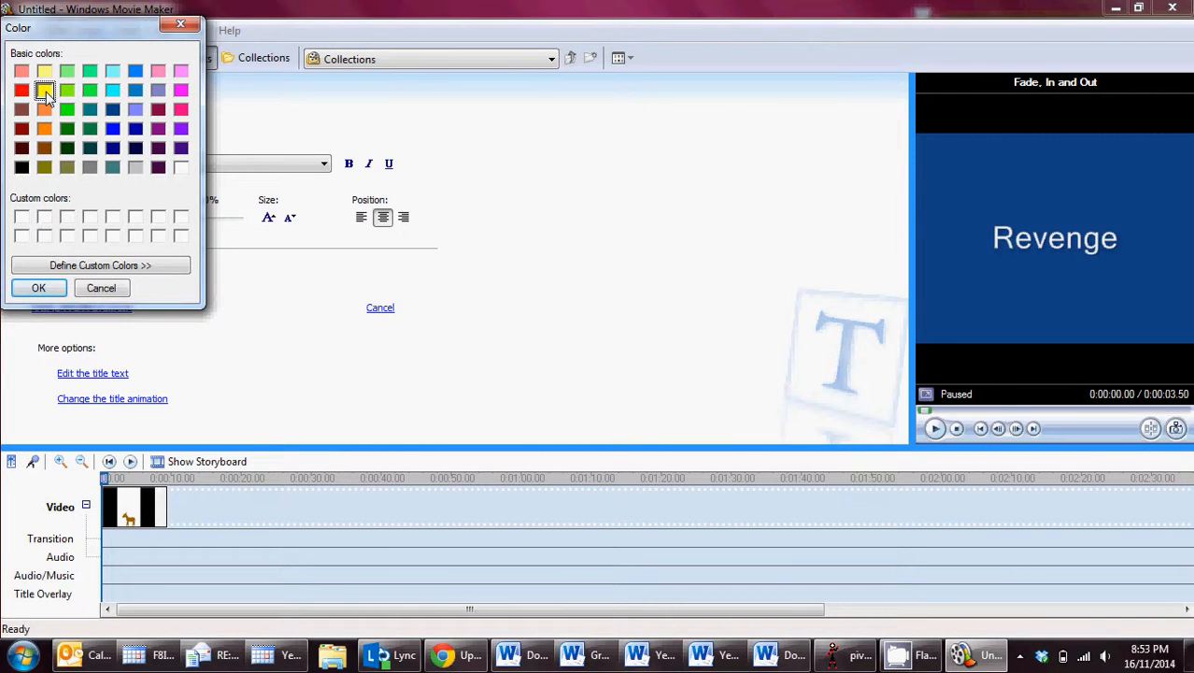
click(39, 290)
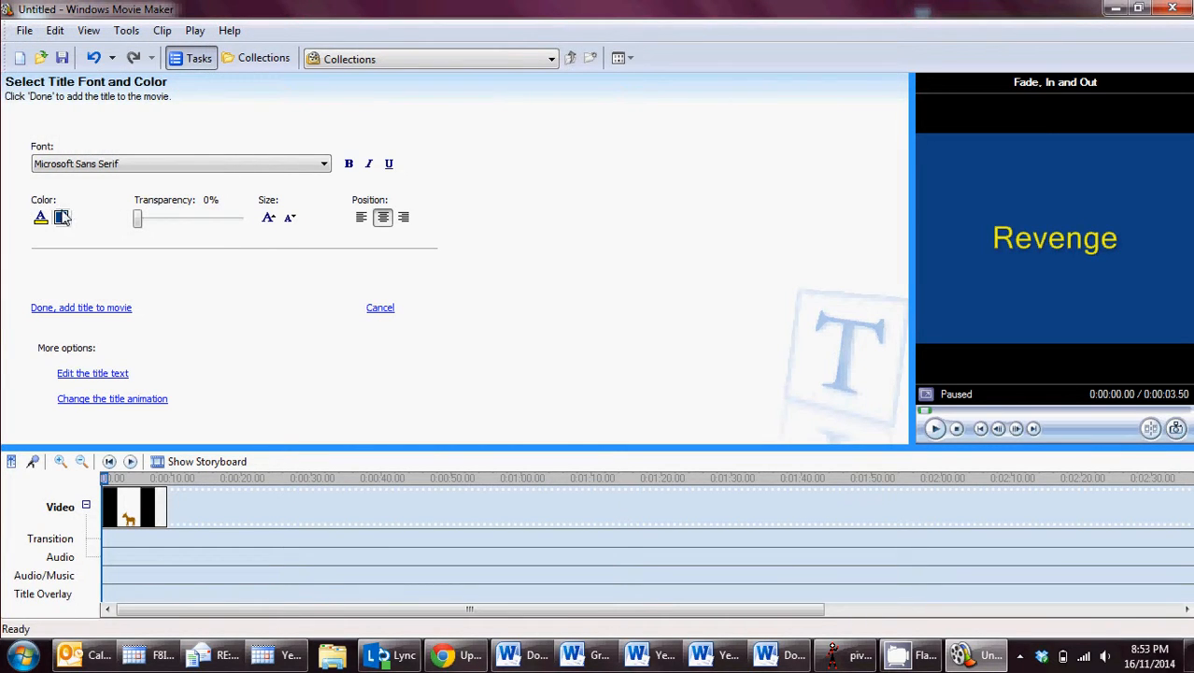
click(62, 218)
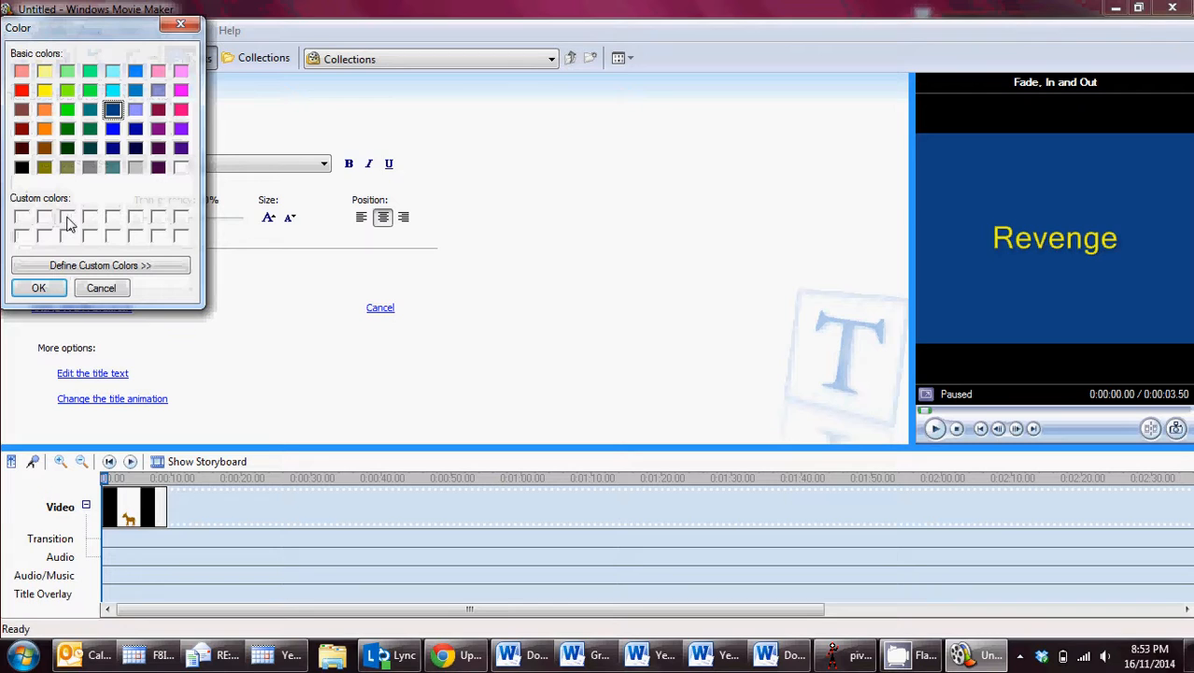
click(21, 167)
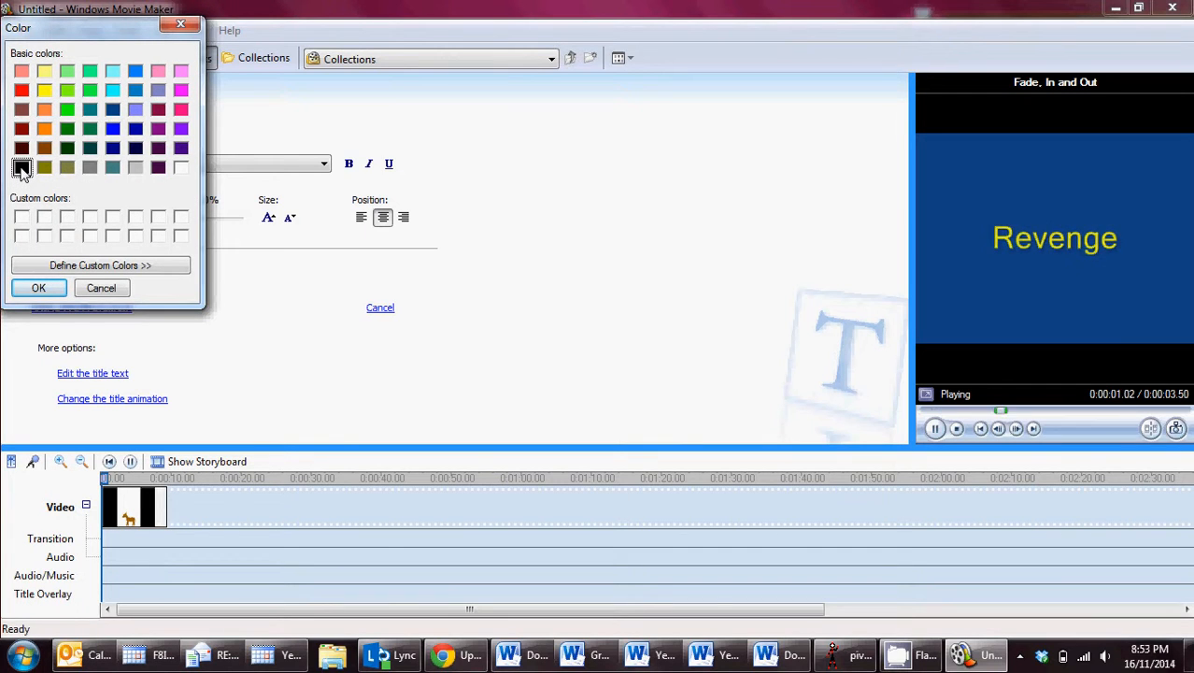
click(39, 290)
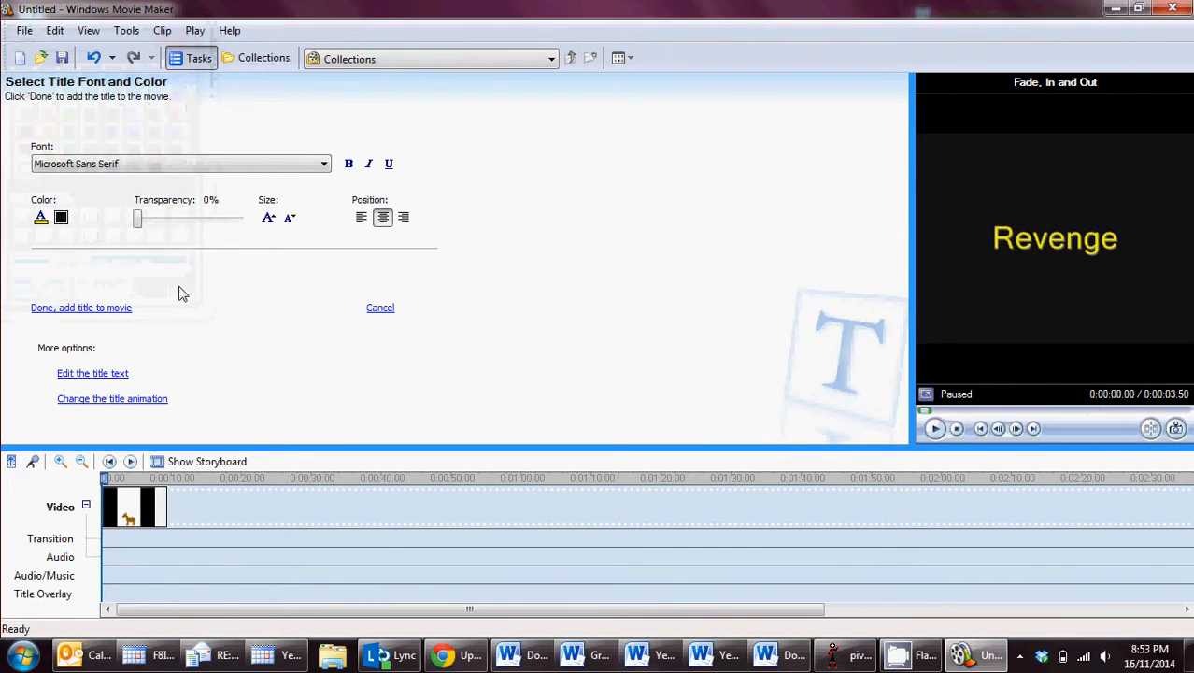
Set the title's font to Kahootz Fire.
click(234, 166)
scroll(309, 224, up, 5)
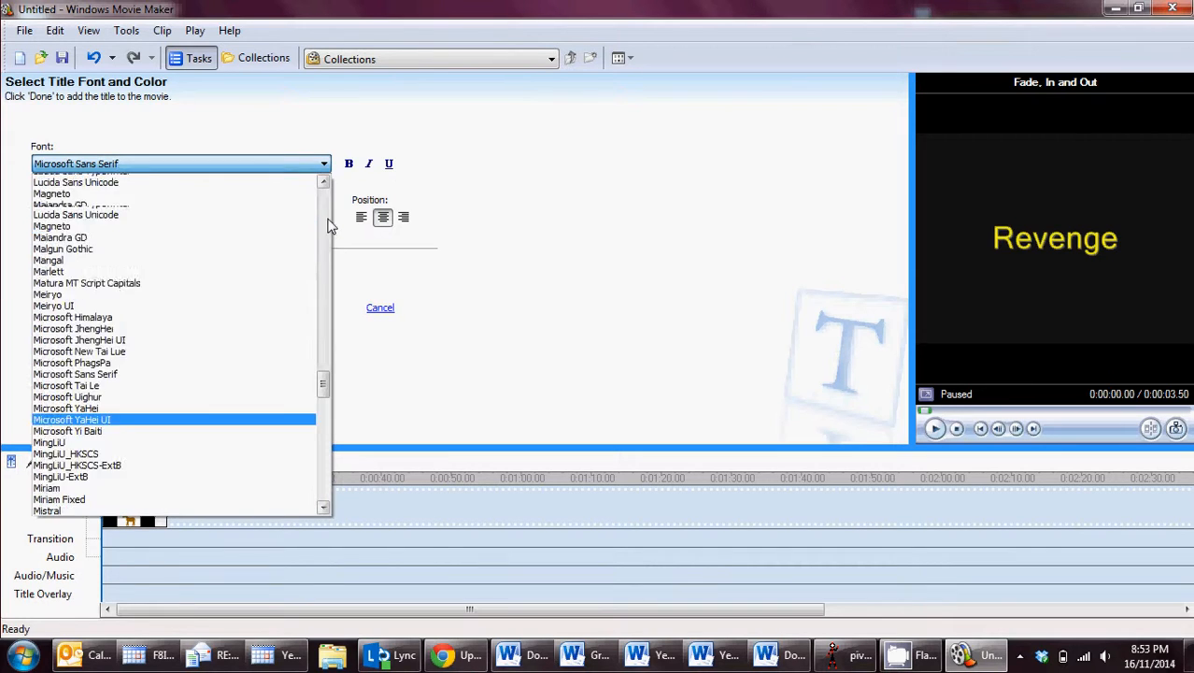
scroll(322, 224, up, 10)
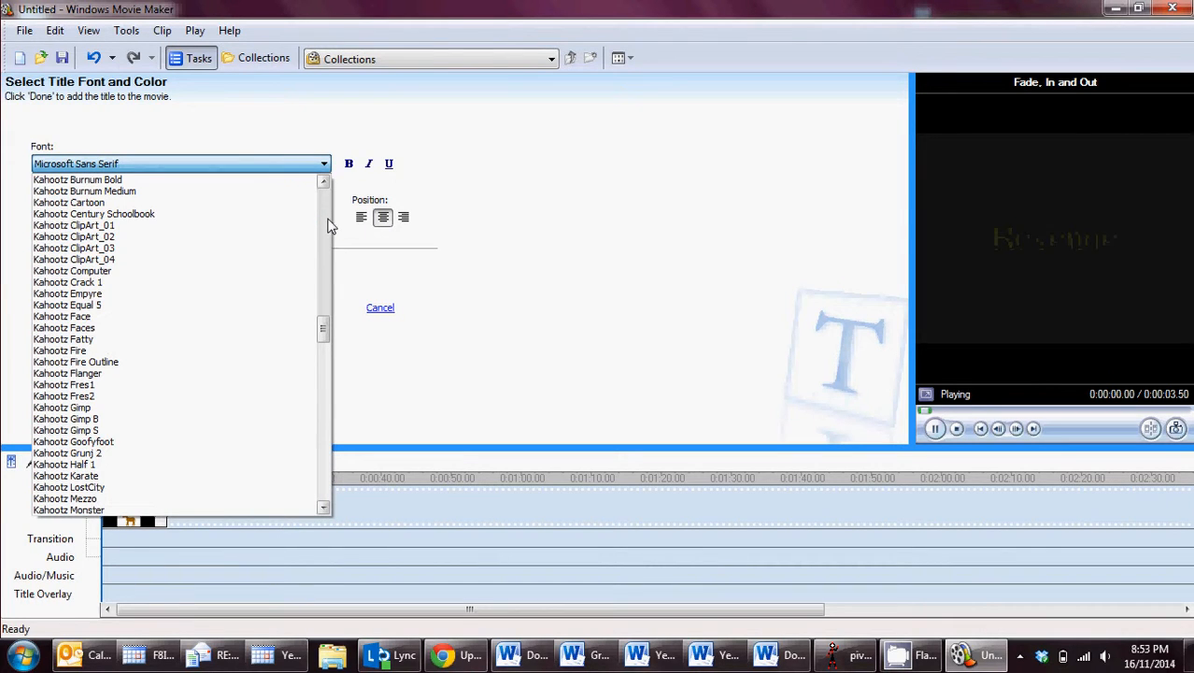
click(135, 351)
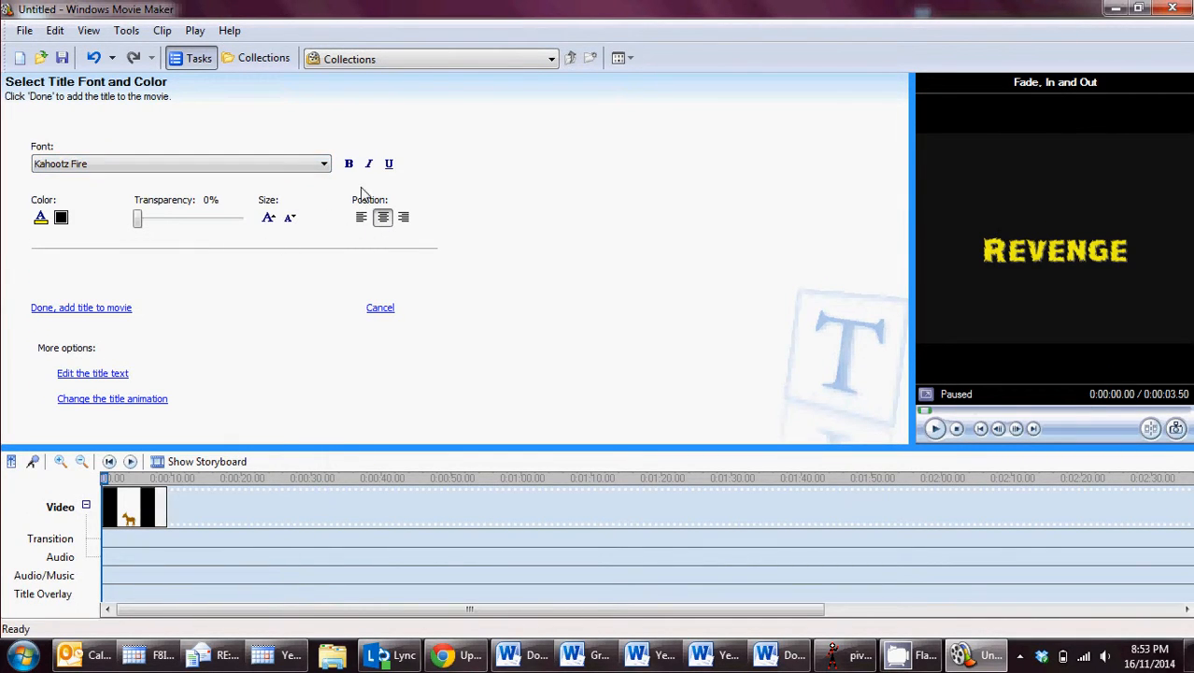
Change the title's animation to Paint Drip.
click(113, 399)
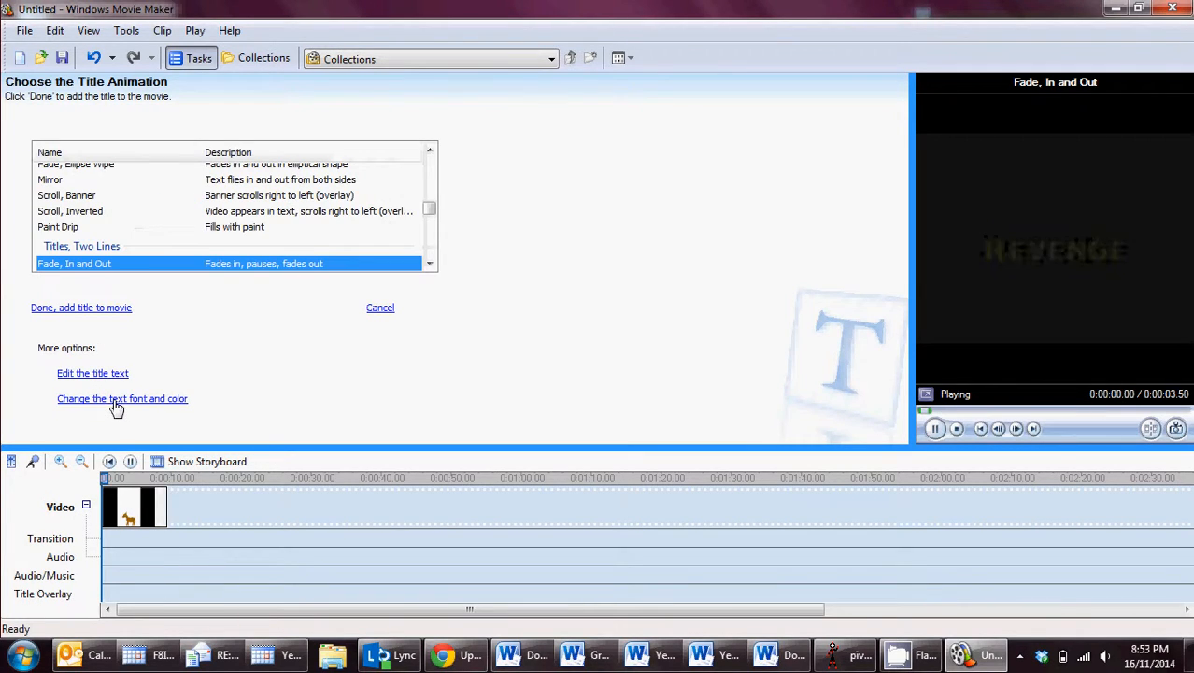
click(85, 214)
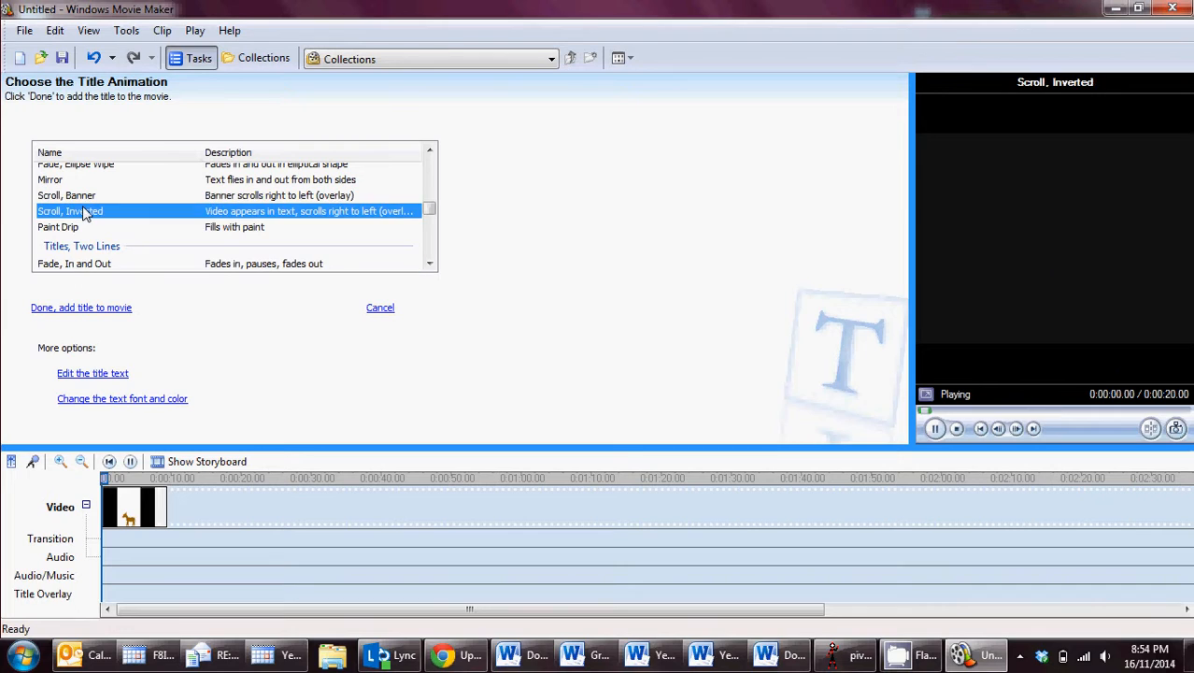
click(58, 230)
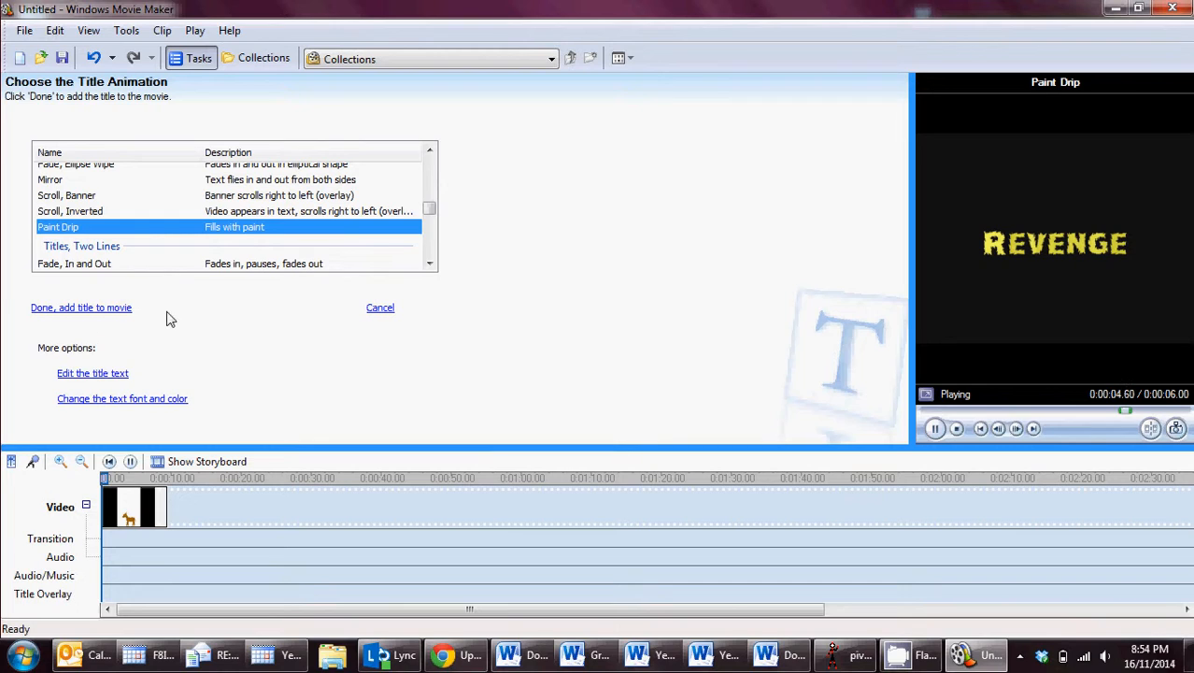
Return to the title's font and color settings and increase the text size by two steps, reducing it again by one.
click(98, 399)
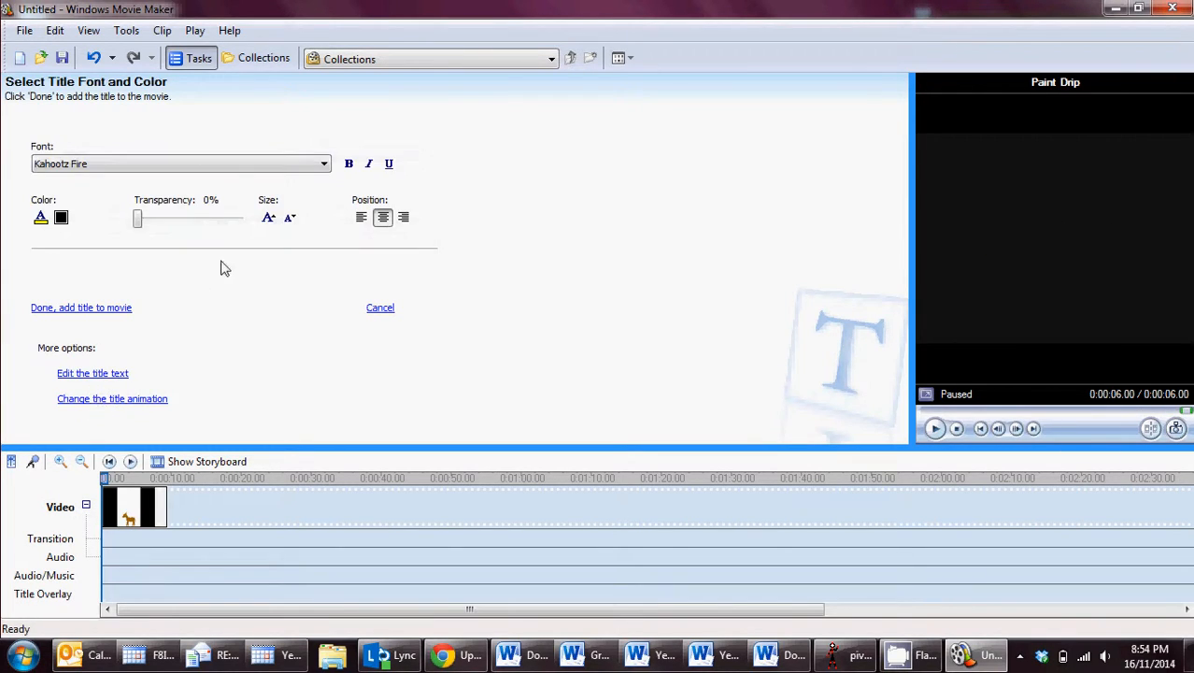
click(268, 218)
click(268, 219)
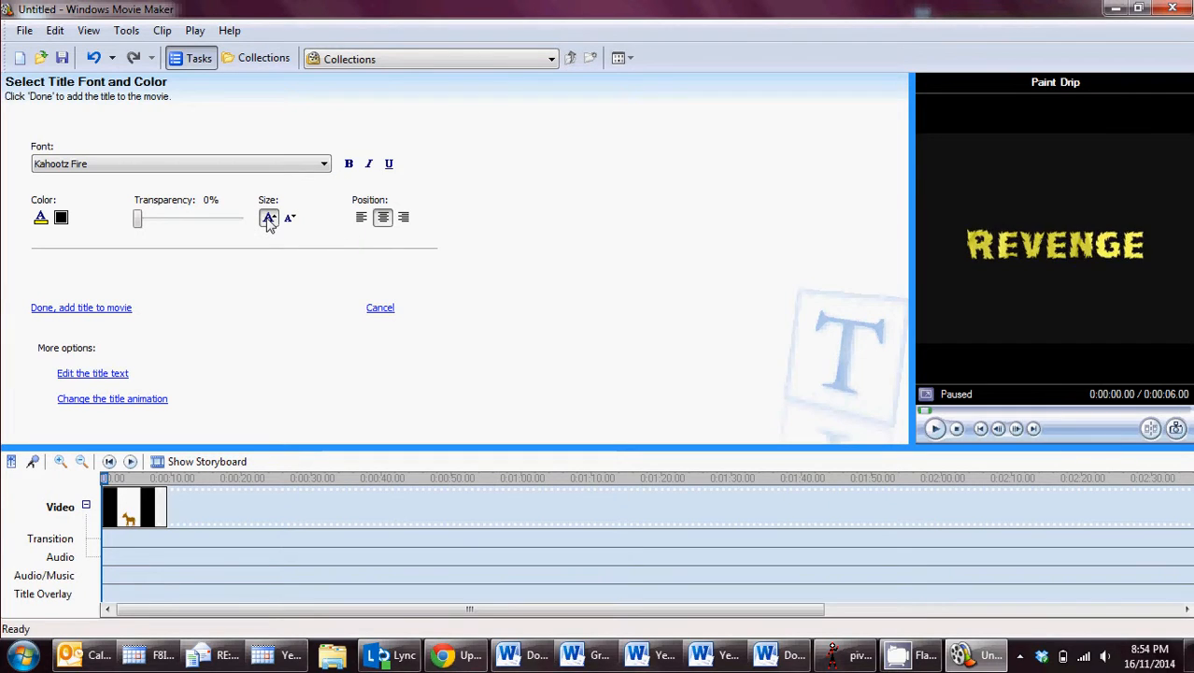
click(291, 219)
Add the finished Revenge title to the movie and pause the movie preview near the end of the Revenge Part 4 clip.
click(78, 310)
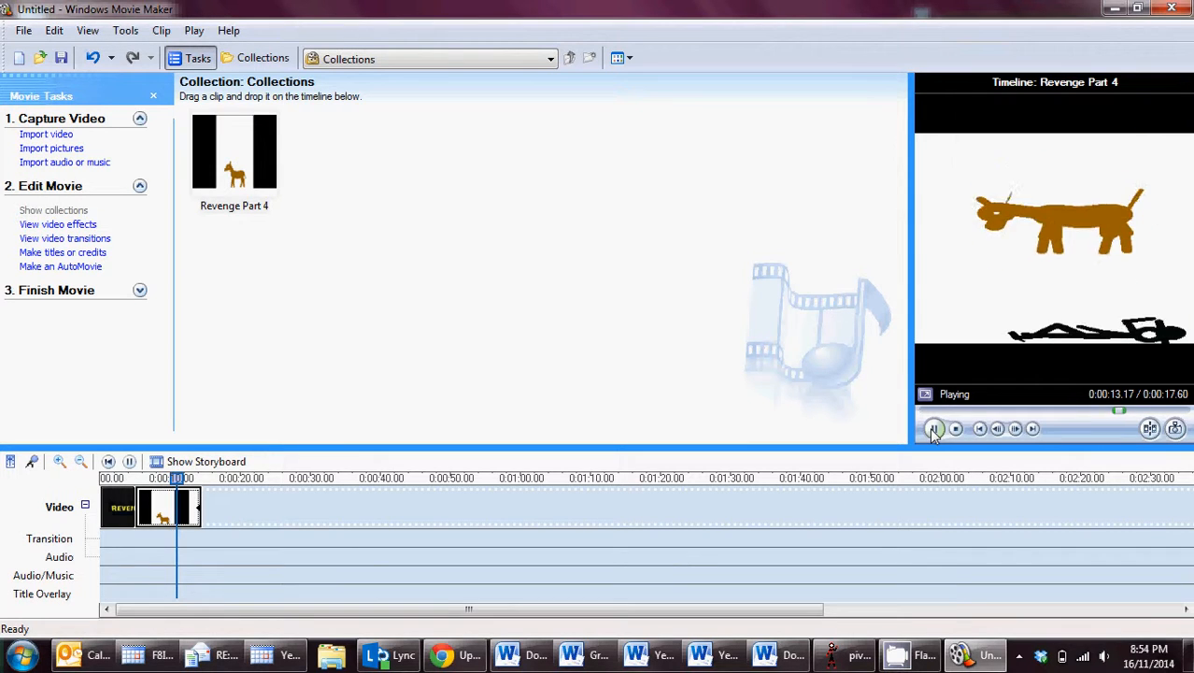
click(934, 429)
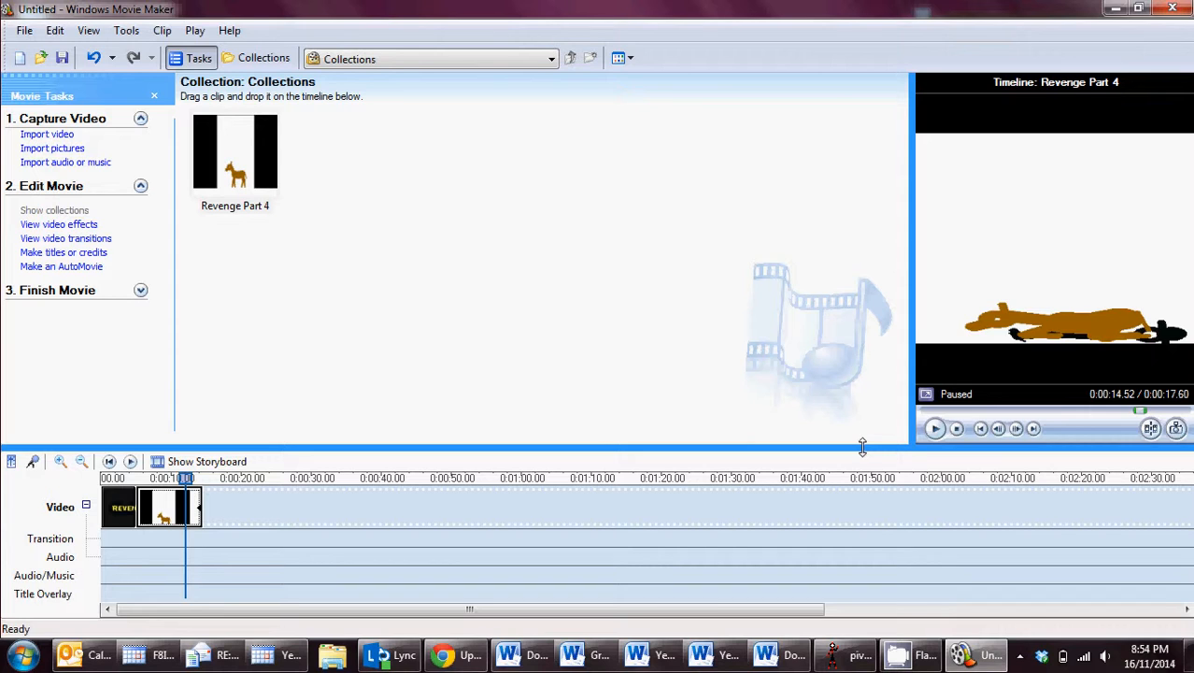
click(1019, 656)
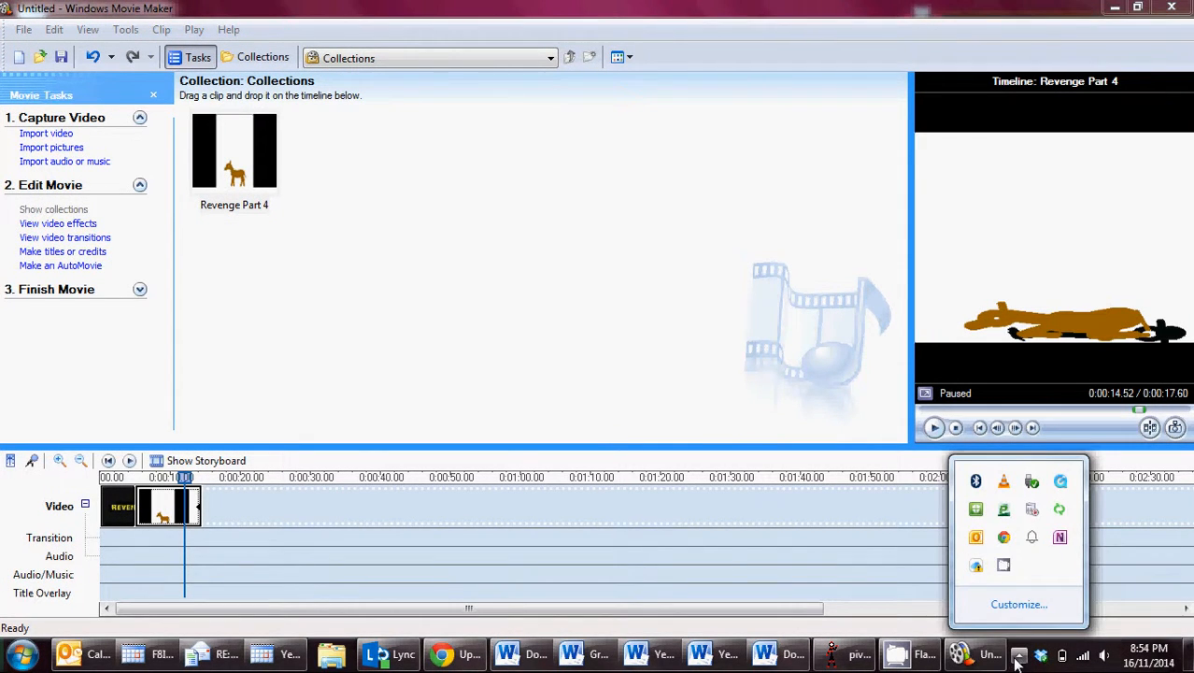
right_click(1005, 568)
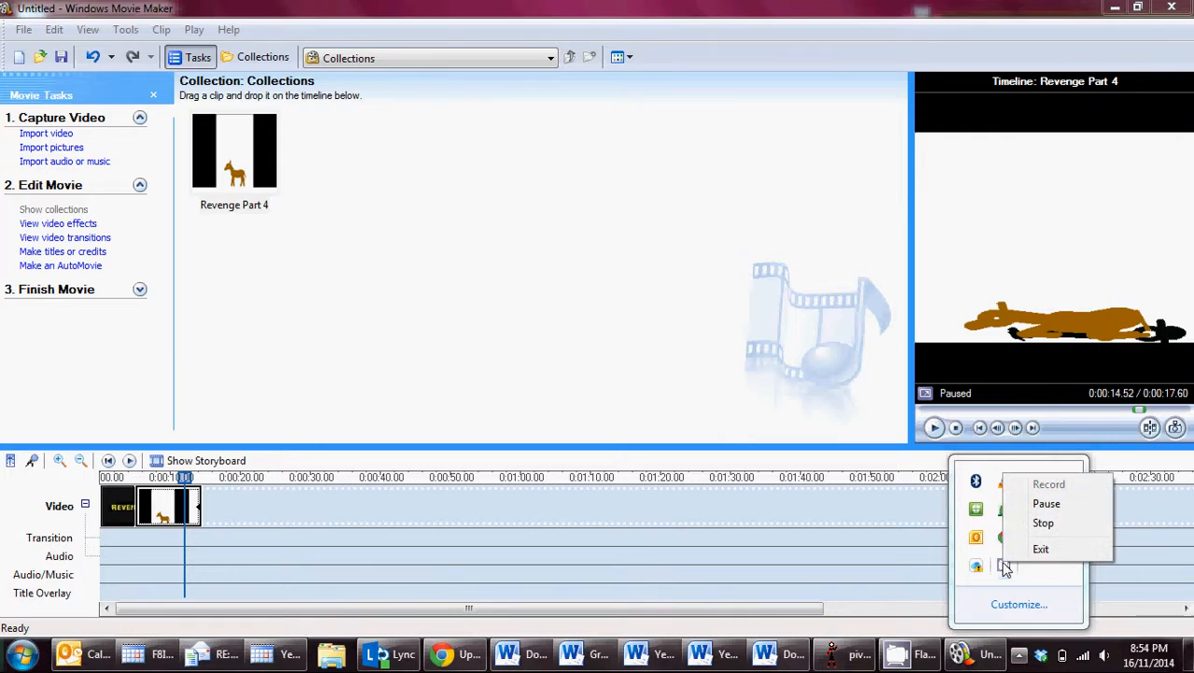